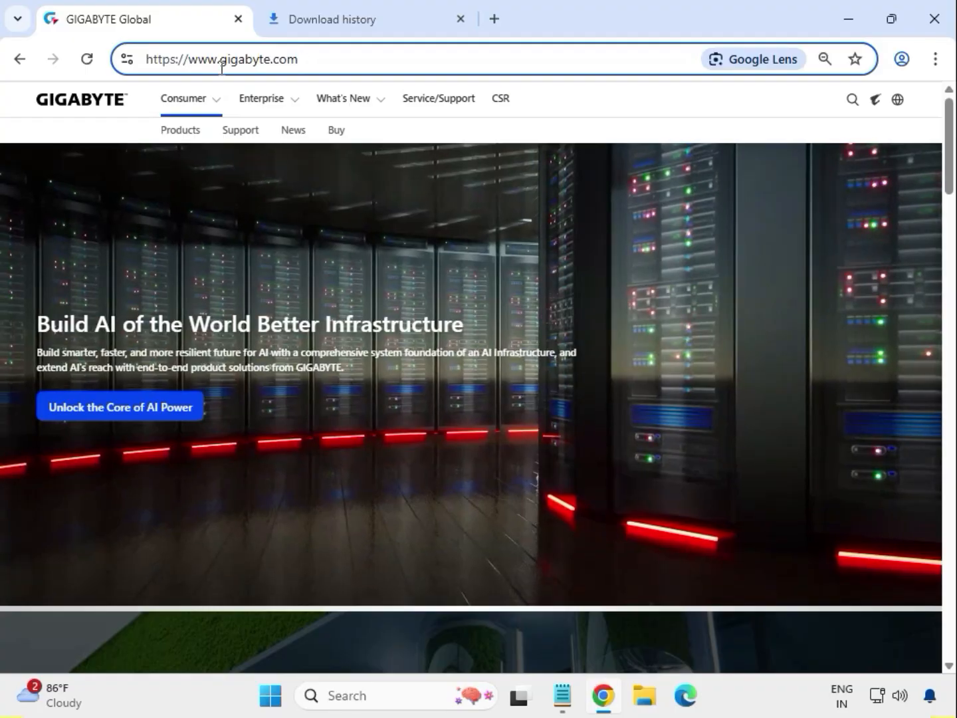
Paste 'B550 AORUS PRO AC' into the GIGABYTE site search and run the search.
{"action": "left_click_drag", "start_coordinate": [188, 60], "coordinate": [312, 61]}
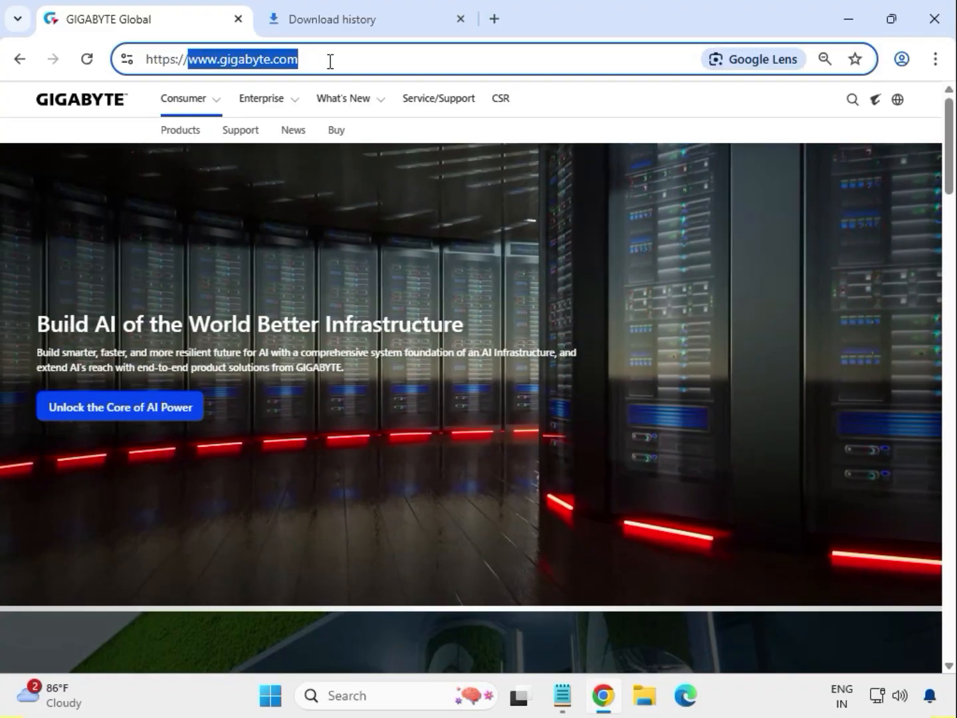
{"action": "left_click", "coordinate": [852, 101]}
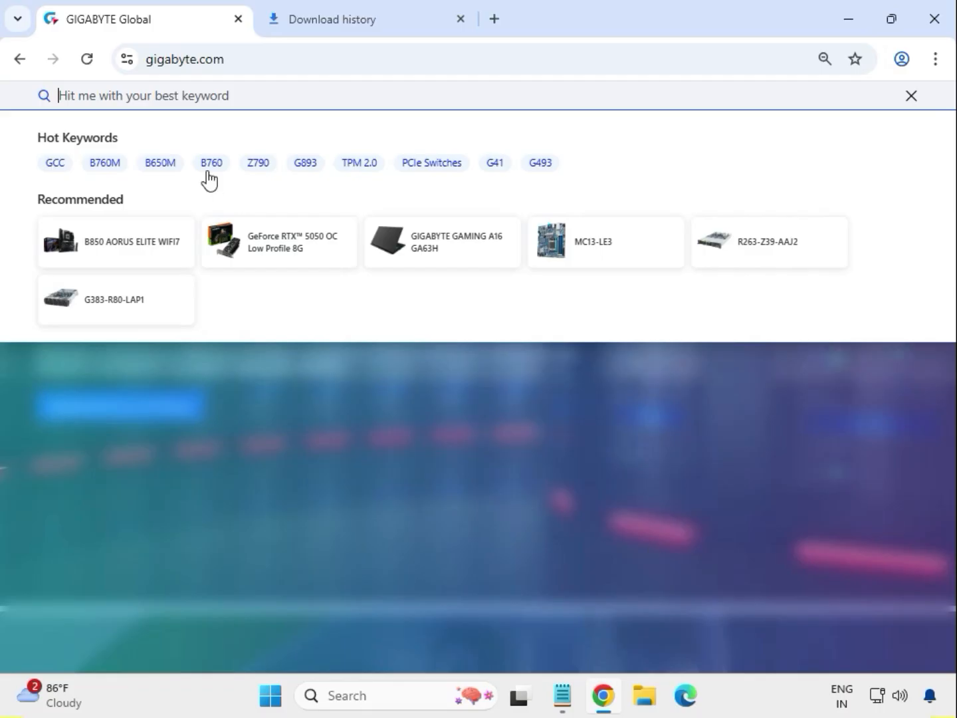
{"action": "type", "text": "B550 AORUS PRO AC"}
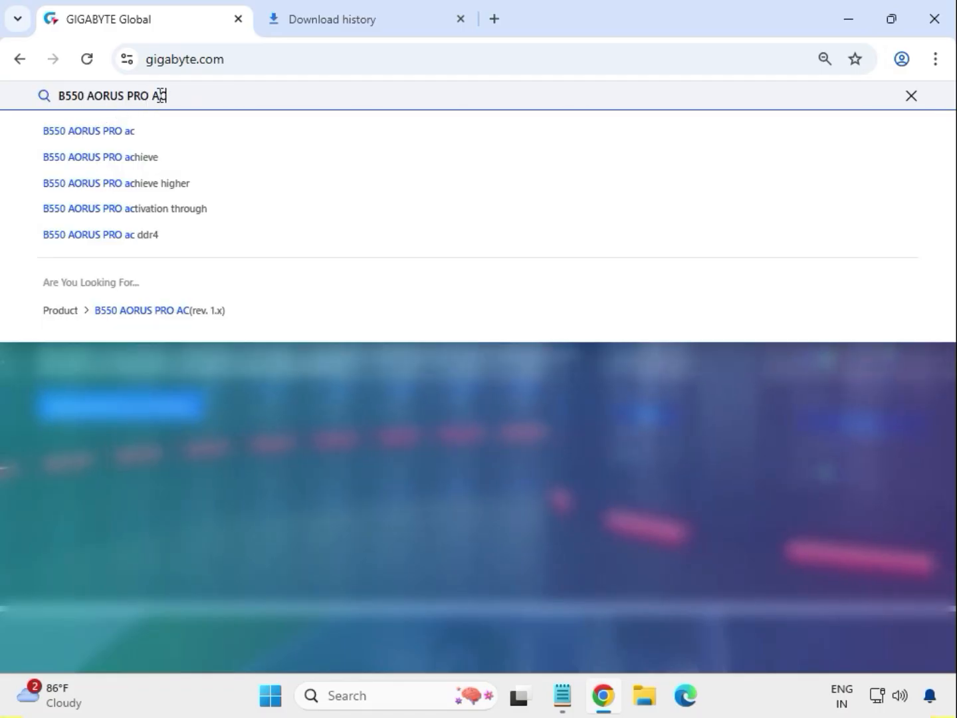
{"action": "key", "text": "Return"}
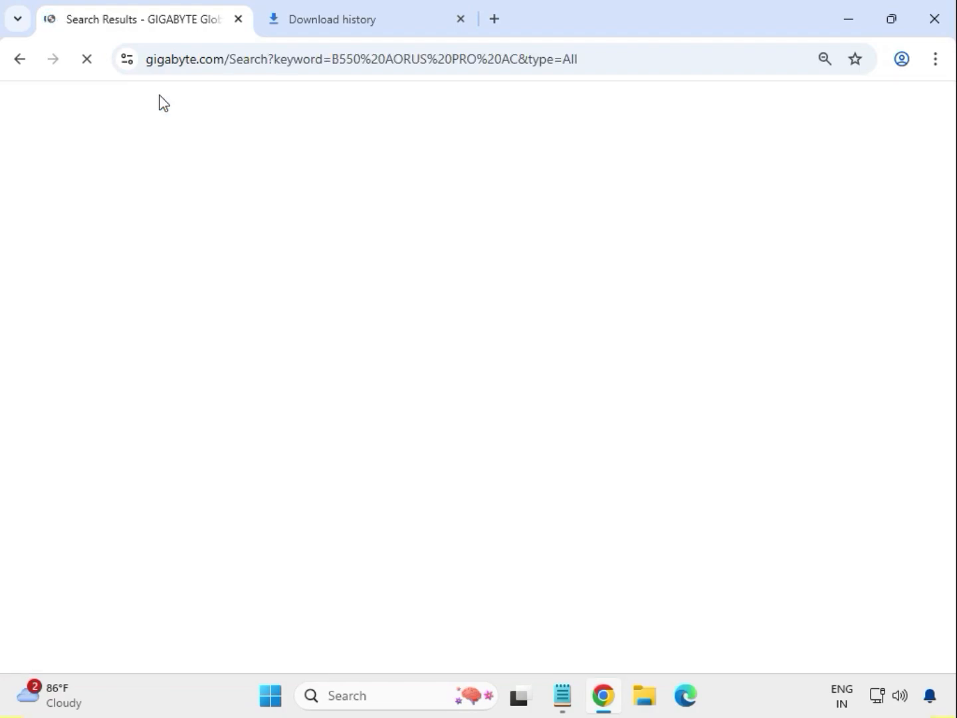
Filter results to Product (3), open B550 AORUS PRO AC (rev. 1.x), and go to its Support page.
{"action": "mouse_move", "coordinate": [160, 101]}
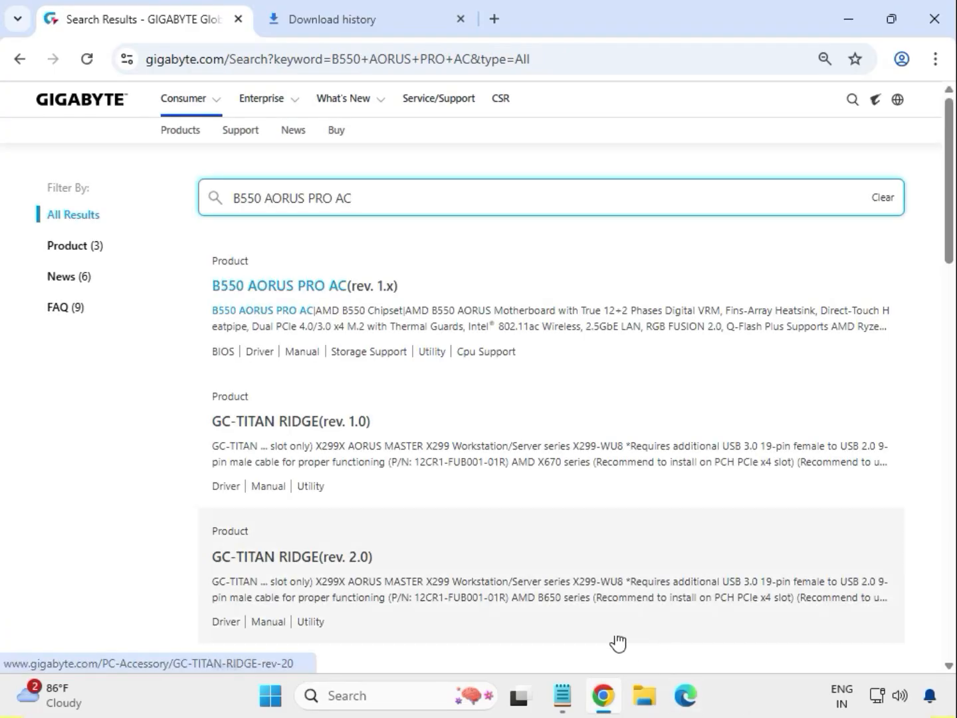
{"action": "left_click", "coordinate": [72, 248]}
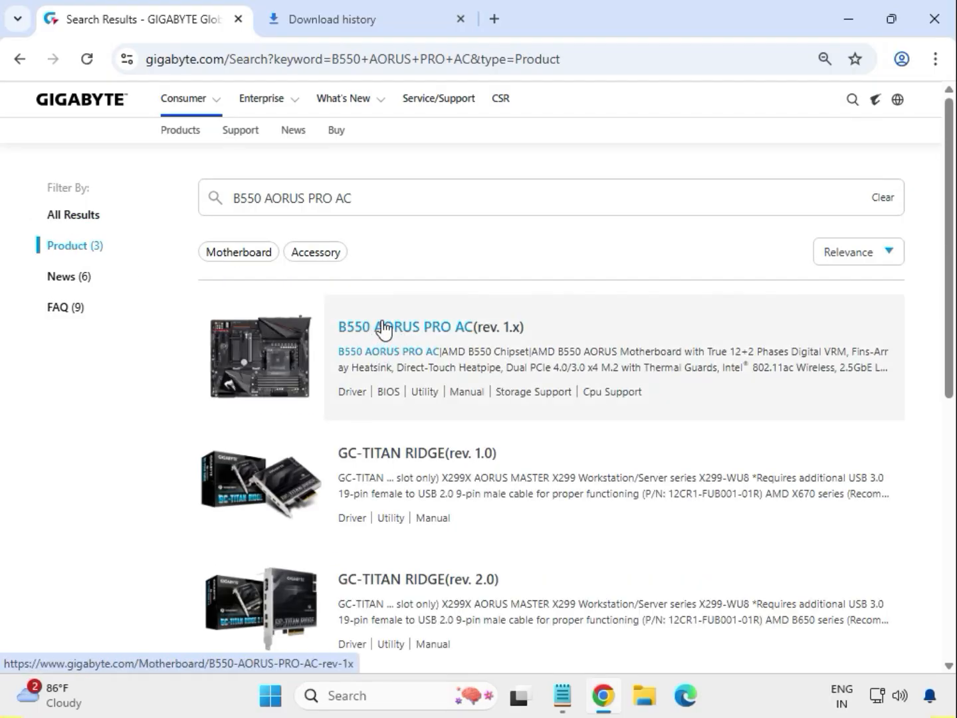
{"action": "left_click", "coordinate": [384, 326]}
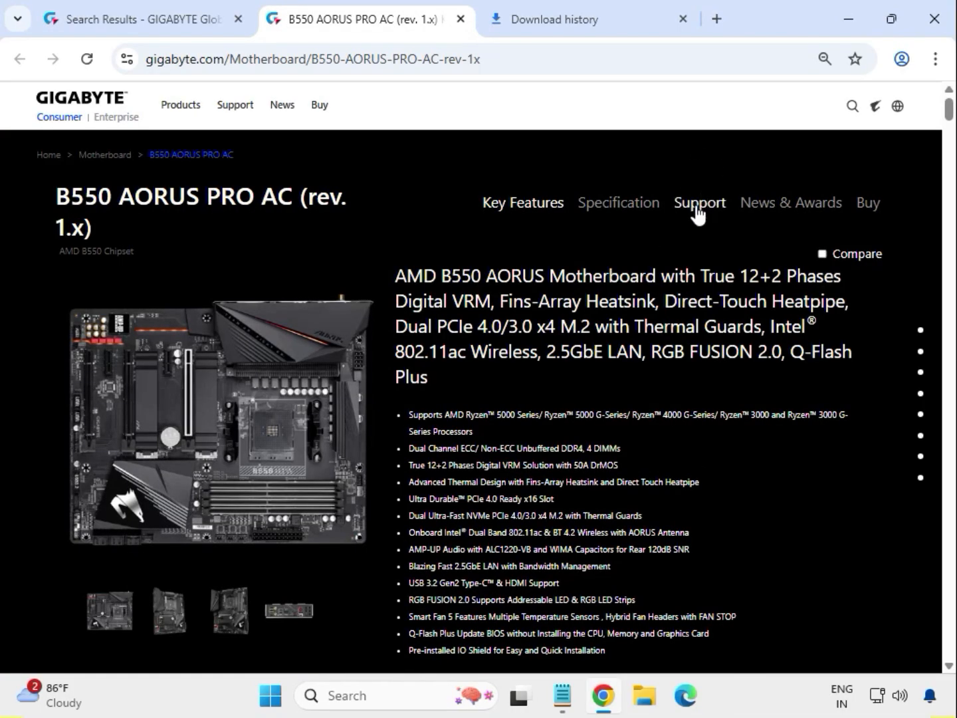
{"action": "left_click", "coordinate": [698, 212]}
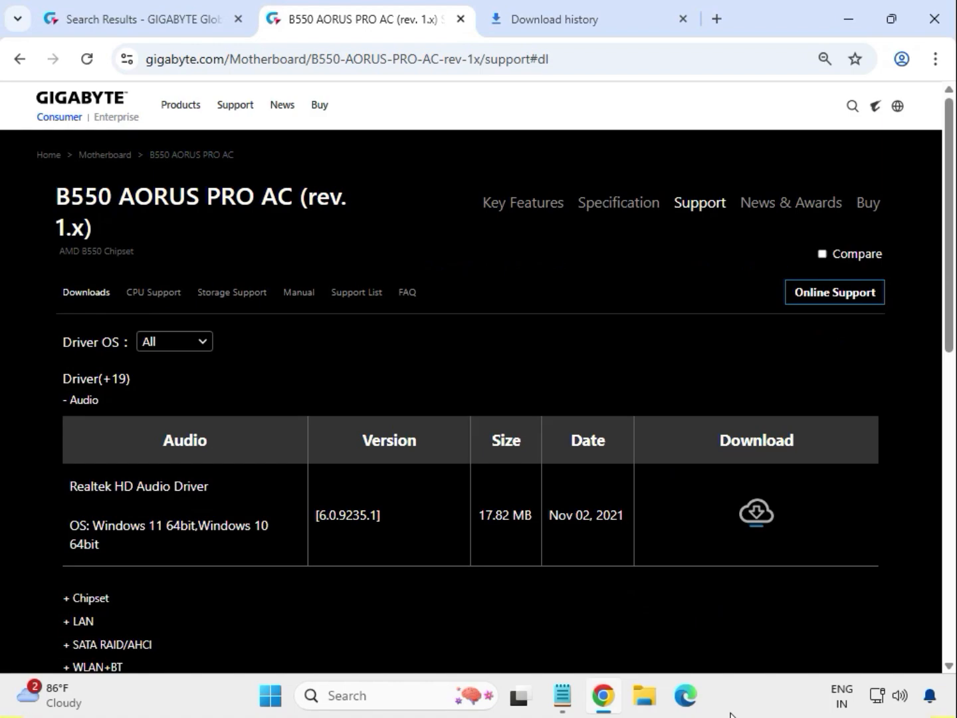
Limit drivers to Windows 11 64bit, download the Realtek HD Audio Driver, and expand Chipset.
{"action": "left_click", "coordinate": [210, 342]}
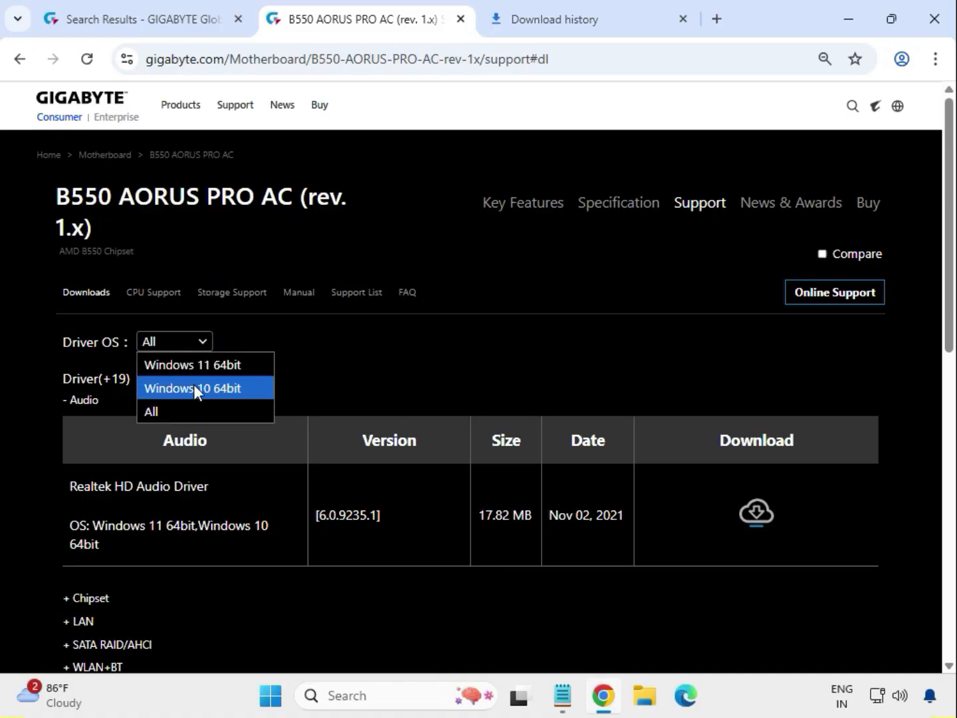
{"action": "left_click", "coordinate": [200, 365]}
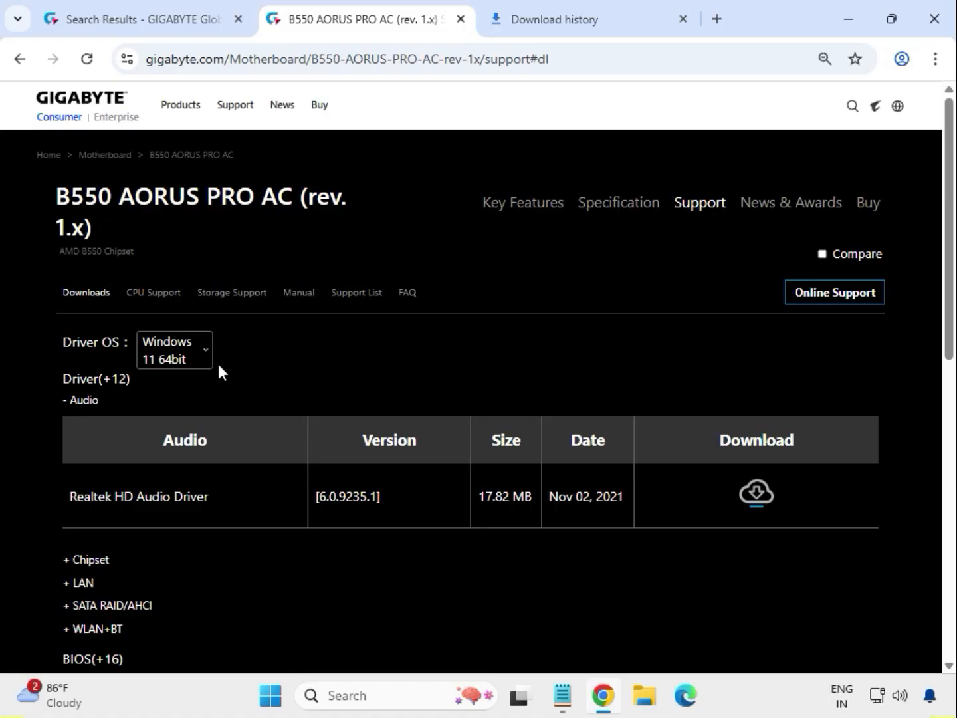
{"action": "double_click", "coordinate": [92, 402]}
{"action": "left_click_drag", "start_coordinate": [125, 499], "coordinate": [662, 505]}
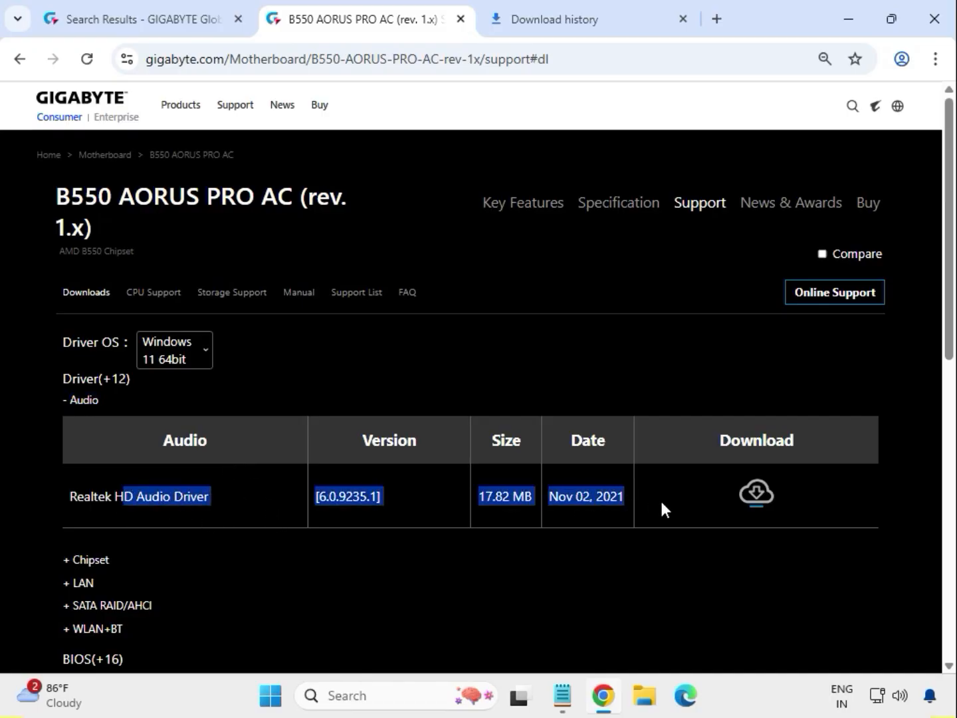
{"action": "left_click", "coordinate": [755, 496]}
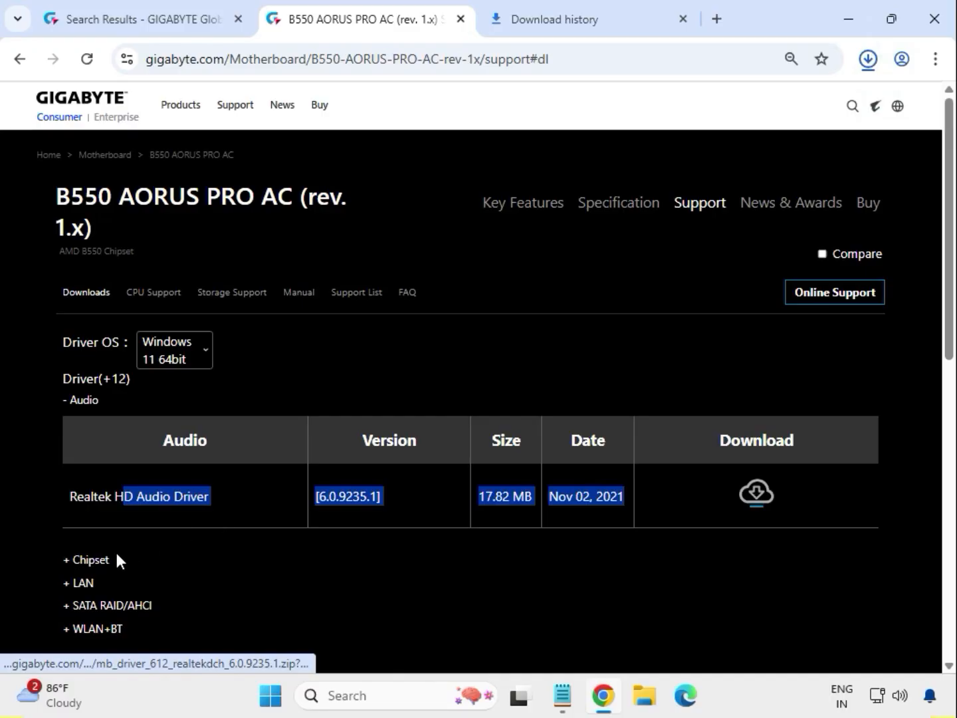
{"action": "double_click", "coordinate": [102, 564]}
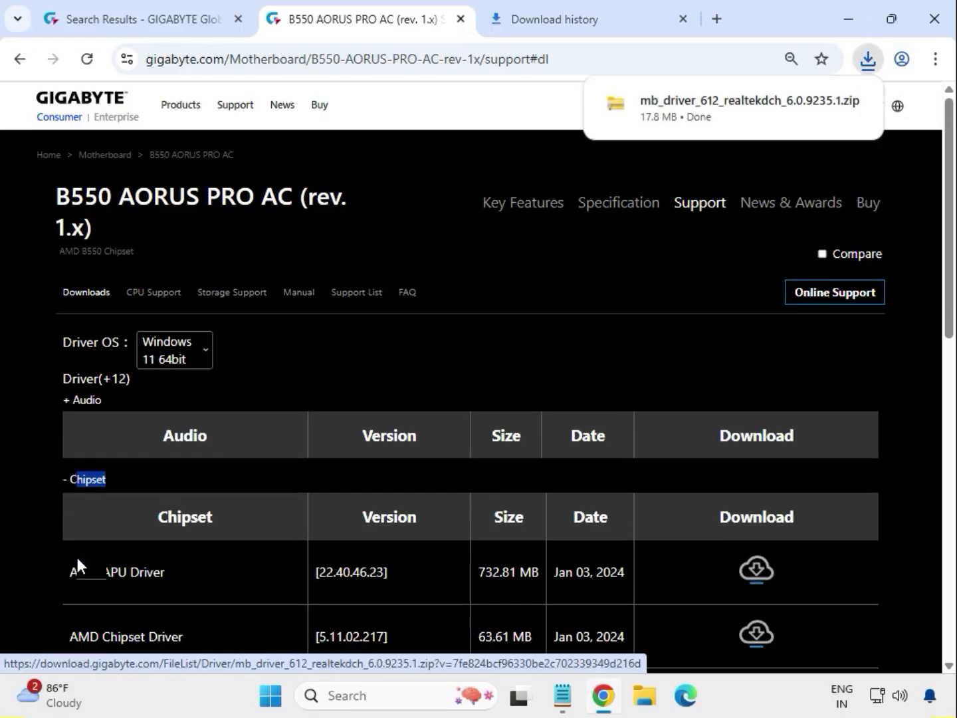
Download AMD Chipset Driver 5.11.02.217.
{"action": "scroll", "coordinate": [147, 575], "scroll_direction": "down", "scroll_amount": 1}
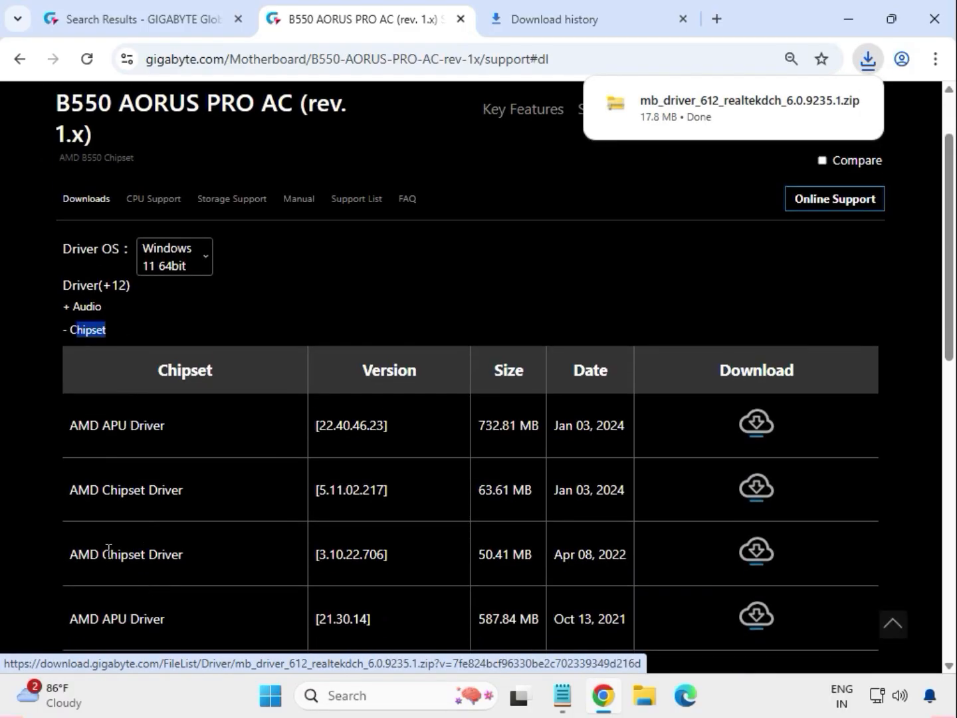
{"action": "left_click", "coordinate": [71, 497]}
{"action": "left_click_drag", "start_coordinate": [69, 493], "coordinate": [181, 493]}
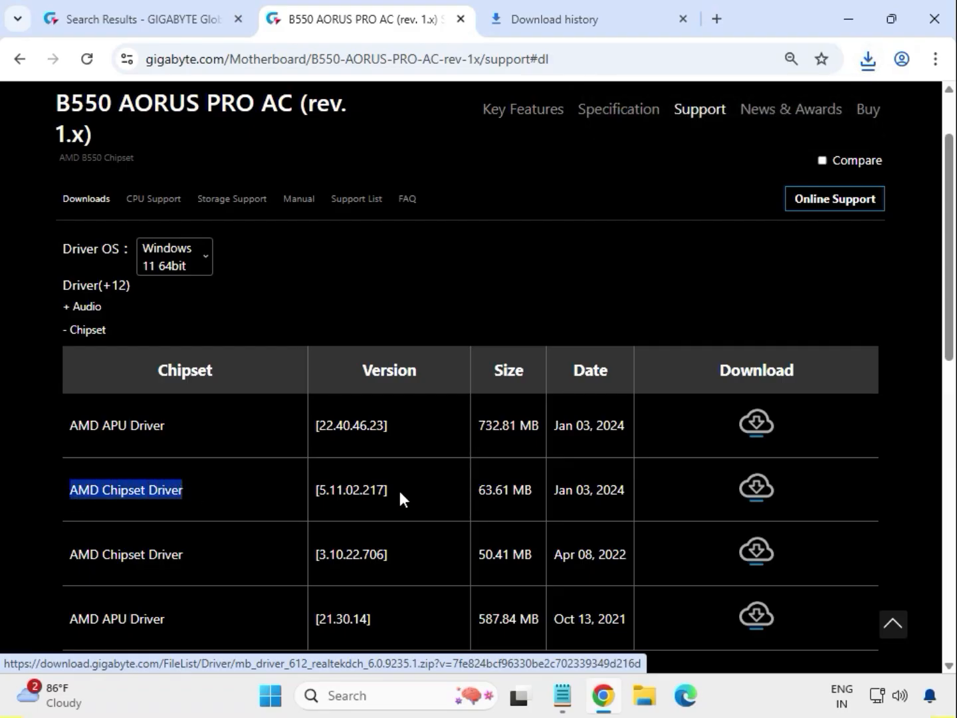
{"action": "left_click", "coordinate": [758, 490]}
Expand LAN, download the Realtek LAN Driver, and expand the WLAN+BT list.
{"action": "scroll", "coordinate": [295, 569], "scroll_direction": "down", "scroll_amount": 4}
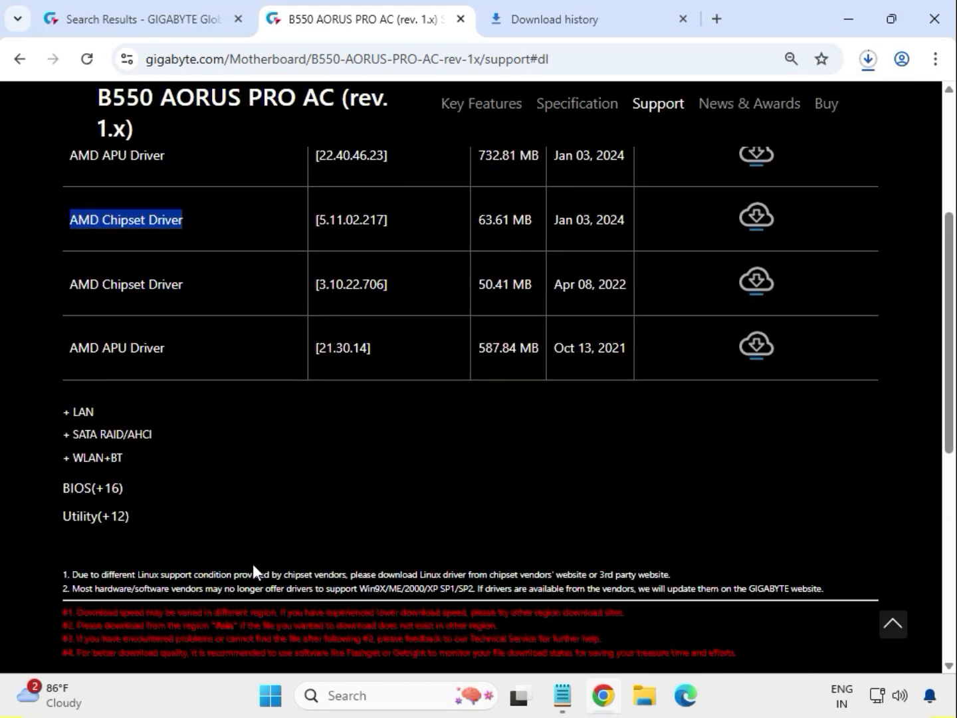
{"action": "left_click_drag", "start_coordinate": [105, 414], "coordinate": [74, 413]}
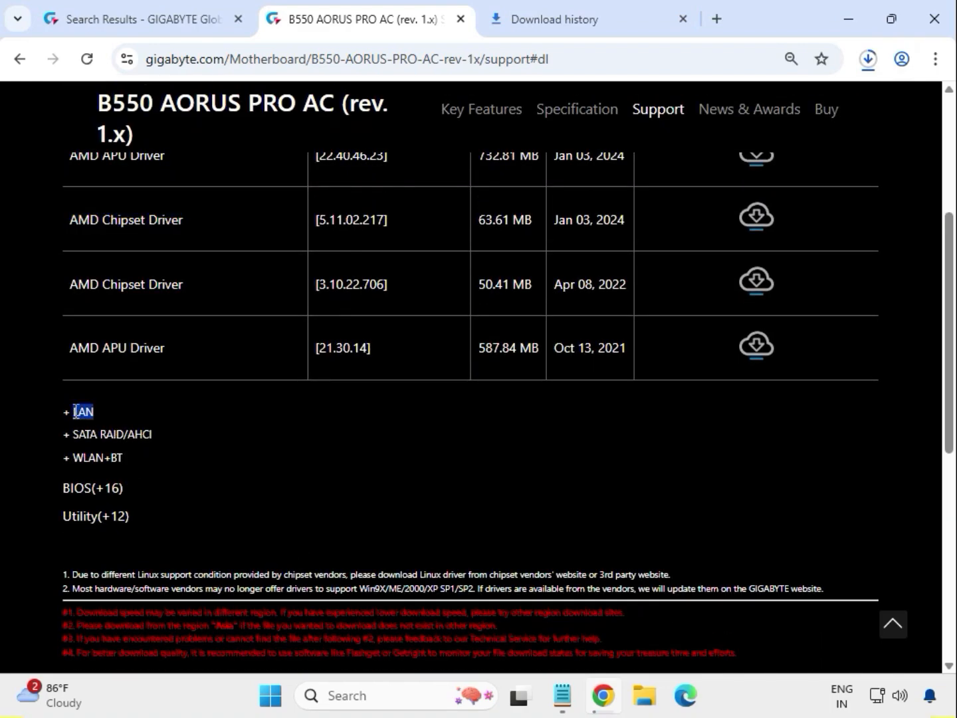
{"action": "left_click", "coordinate": [77, 412]}
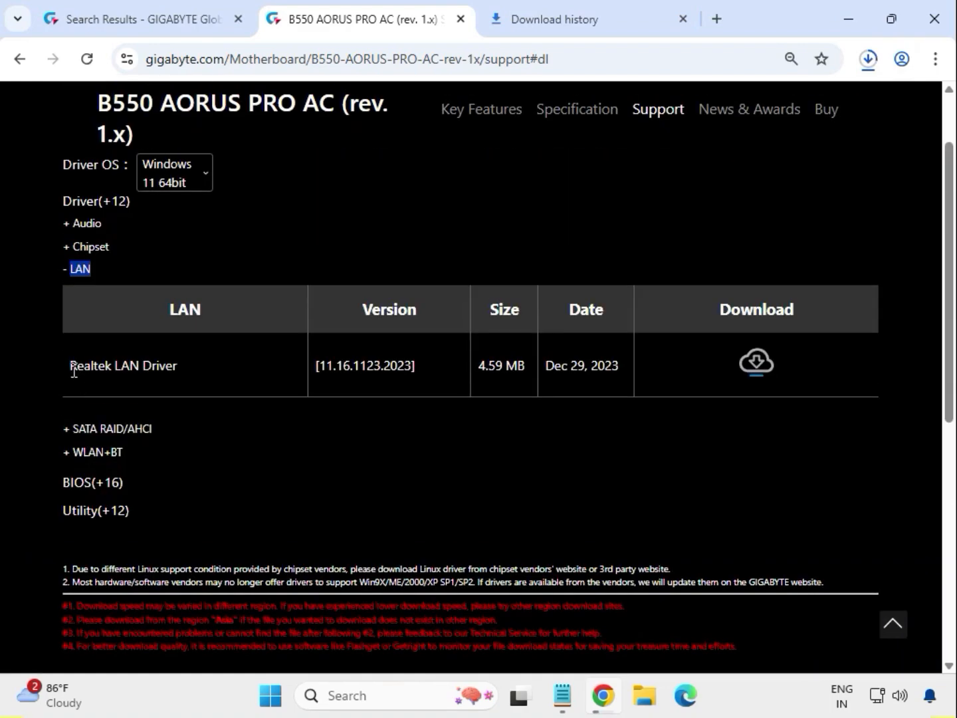
{"action": "left_click_drag", "start_coordinate": [74, 371], "coordinate": [456, 368]}
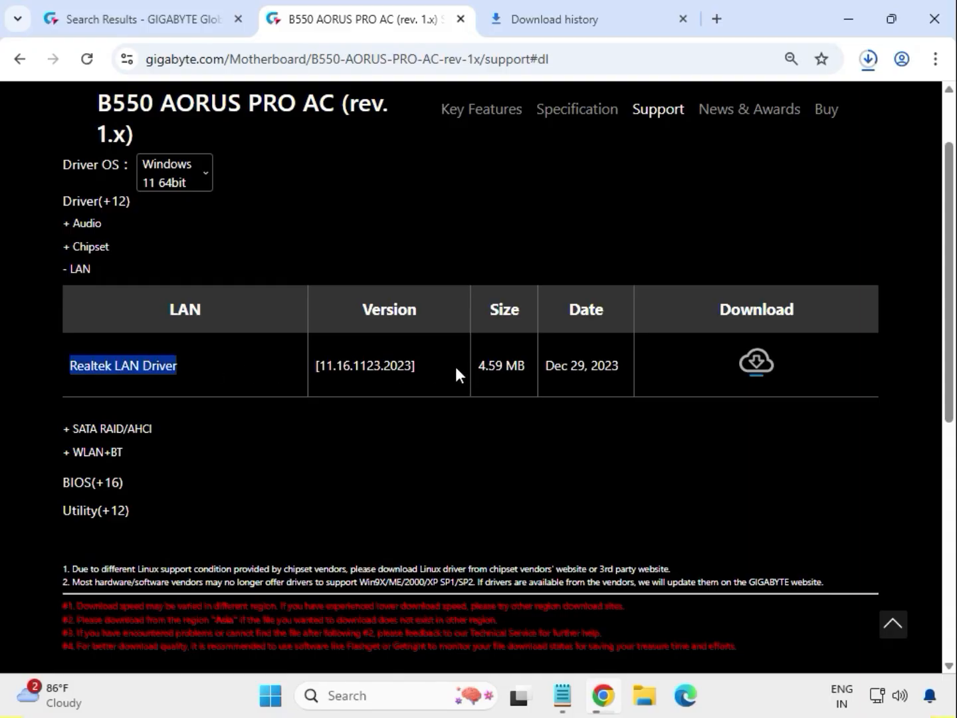
{"action": "left_click", "coordinate": [755, 361]}
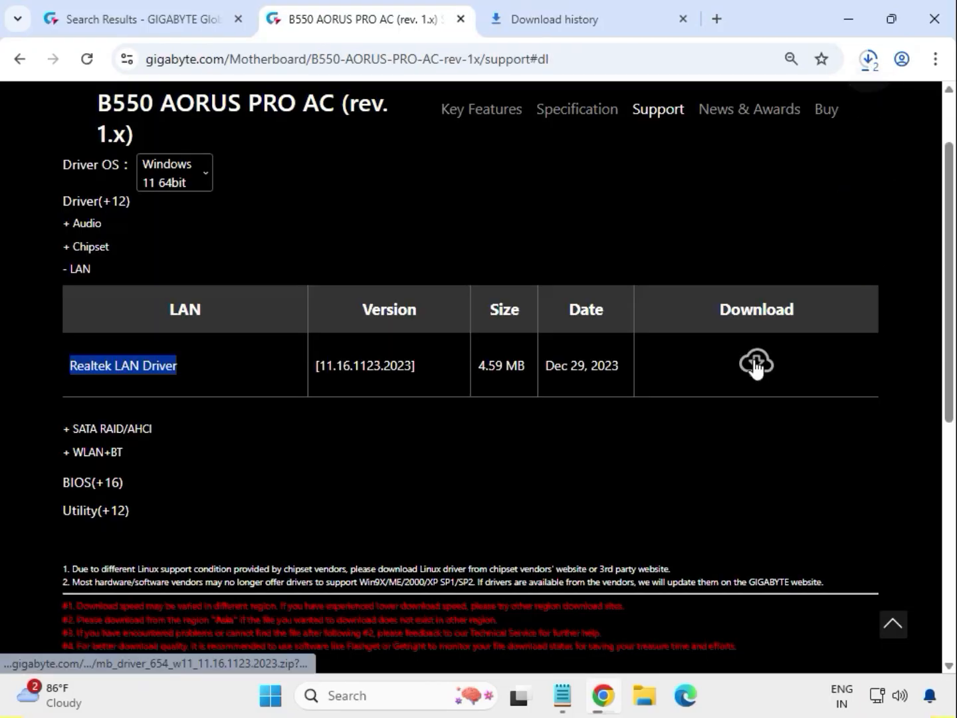
{"action": "left_click", "coordinate": [108, 453]}
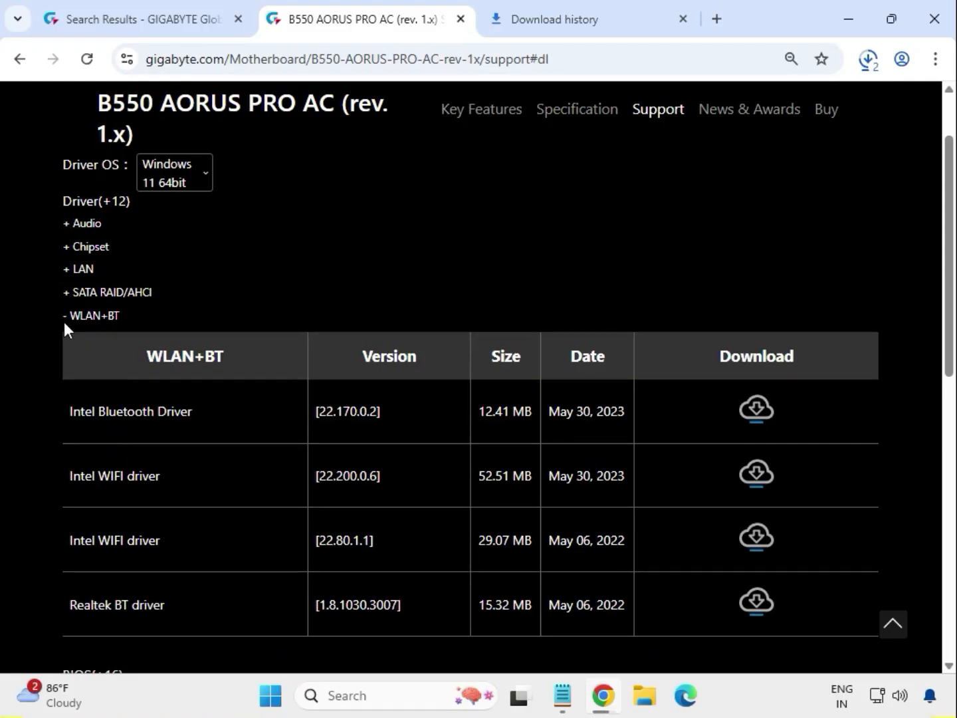
Download Intel Bluetooth Driver and Intel WIFI driver 22.200.0.6, then show their folder.
{"action": "left_click_drag", "start_coordinate": [69, 315], "coordinate": [128, 320]}
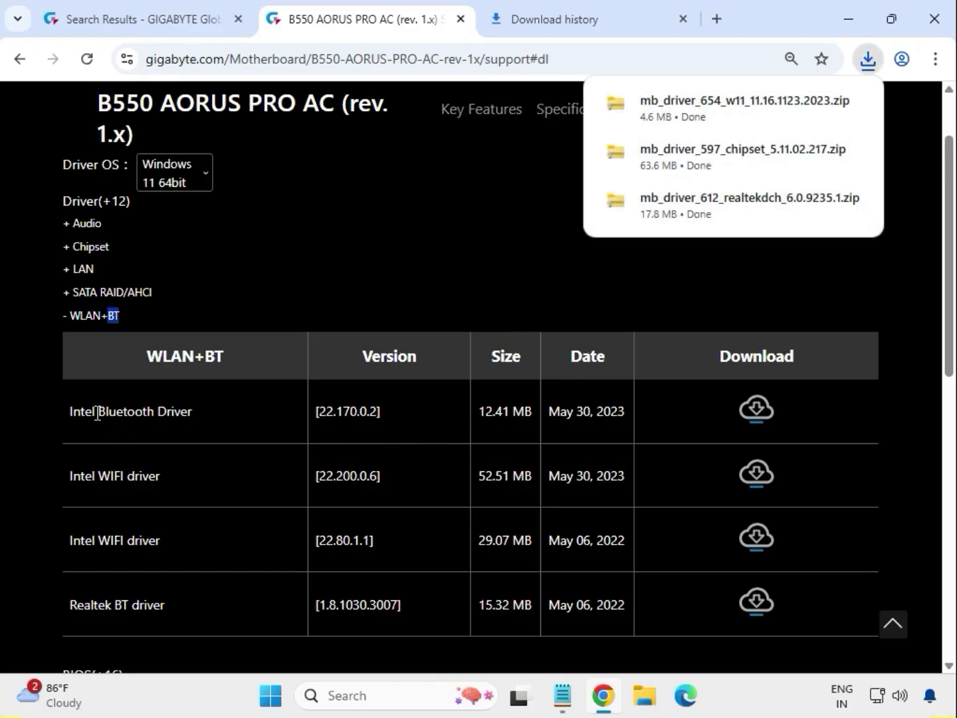
{"action": "left_click_drag", "start_coordinate": [98, 413], "coordinate": [207, 416]}
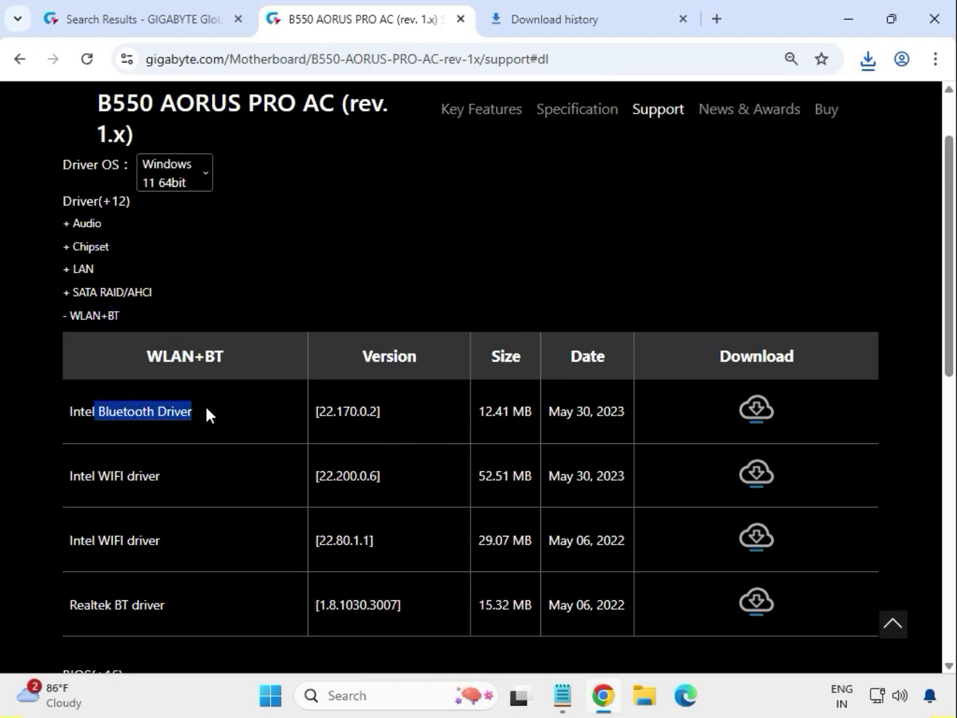
{"action": "left_click", "coordinate": [762, 412]}
{"action": "left_click_drag", "start_coordinate": [93, 478], "coordinate": [173, 478]}
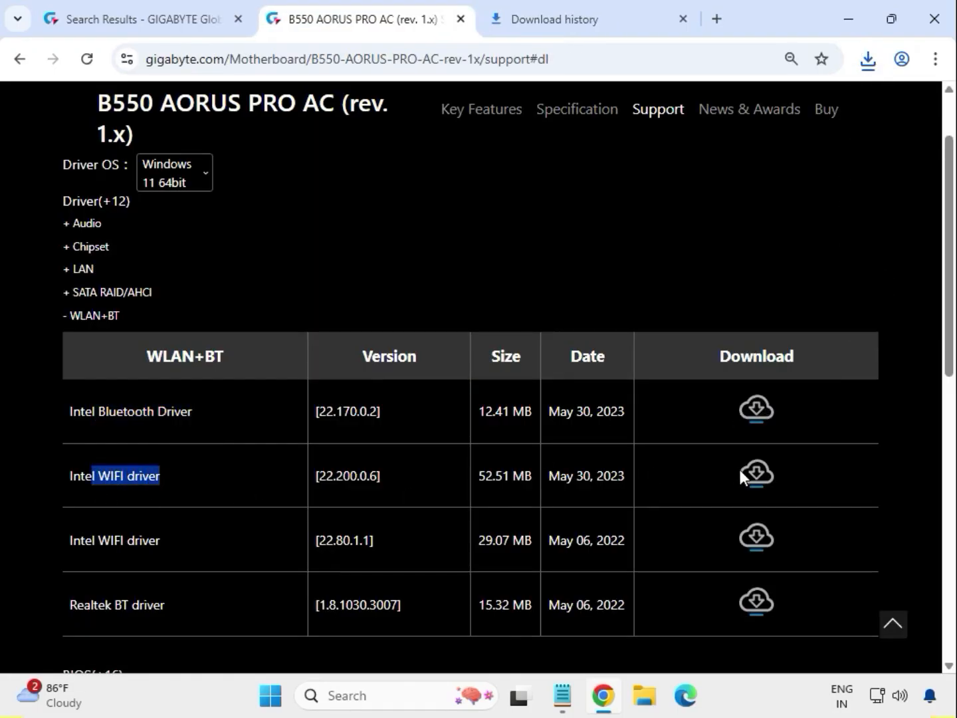
{"action": "left_click", "coordinate": [758, 479]}
{"action": "left_click", "coordinate": [866, 66]}
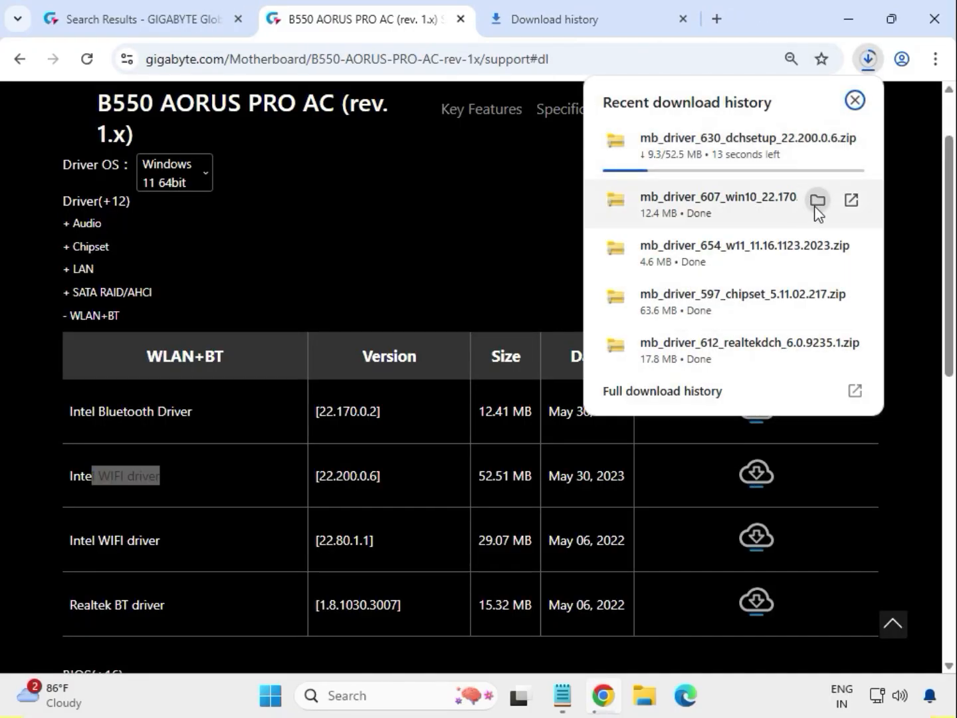
{"action": "left_click", "coordinate": [819, 201]}
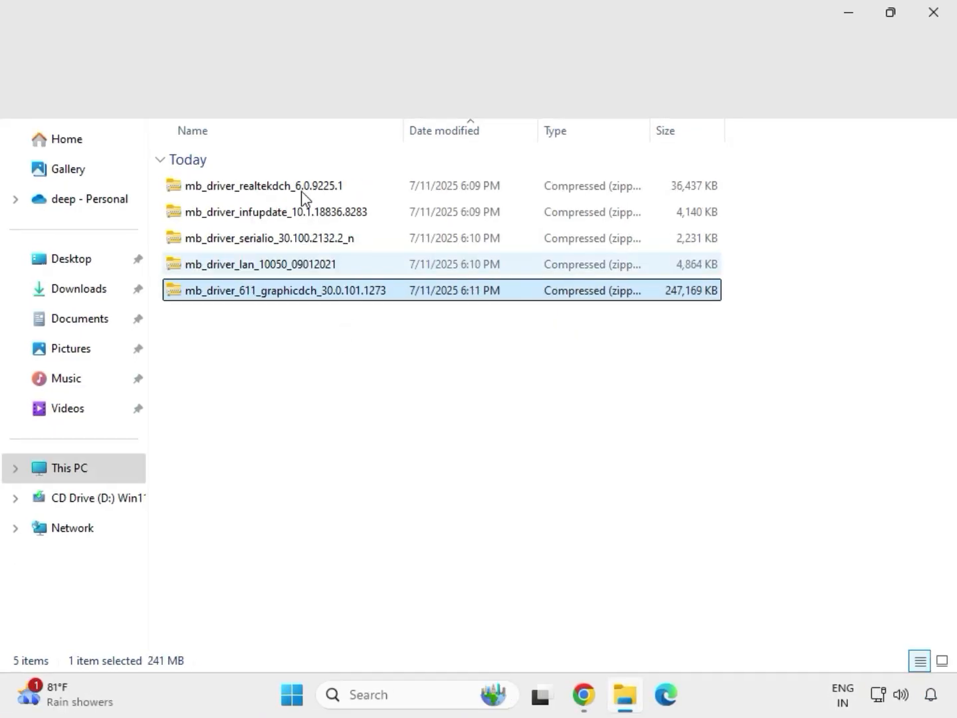
Extract All the mb_driver_611_graphicdch_30.0.101.1273 zip to its suggested folder.
{"action": "left_click_drag", "start_coordinate": [343, 325], "coordinate": [297, 176]}
{"action": "left_click", "coordinate": [335, 292]}
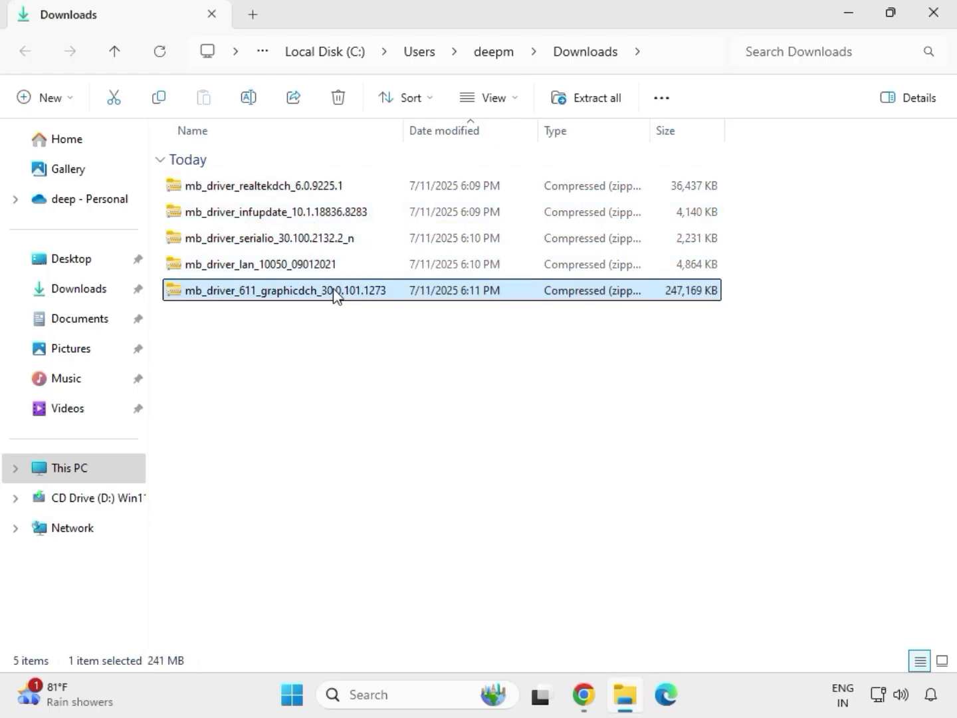
{"action": "right_click", "coordinate": [336, 295]}
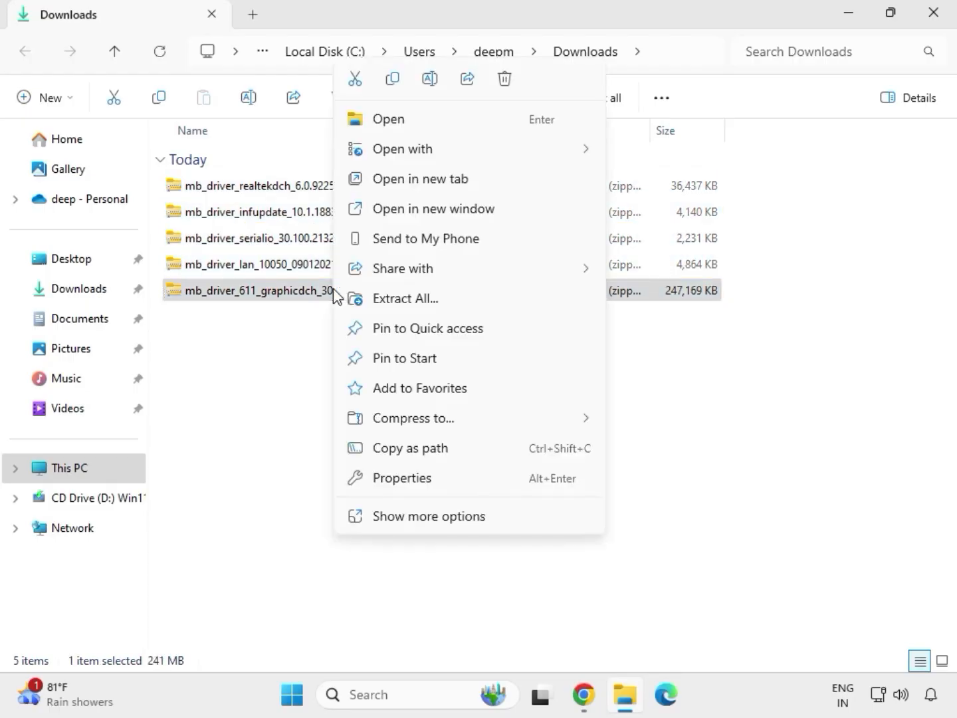
{"action": "left_click", "coordinate": [432, 518]}
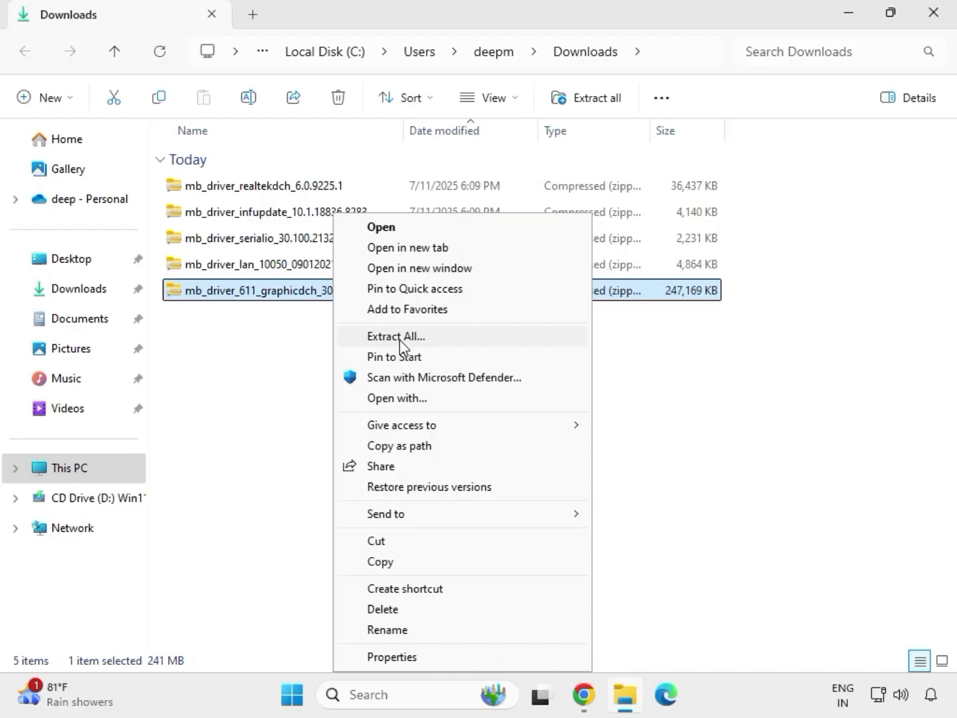
{"action": "left_click", "coordinate": [403, 339]}
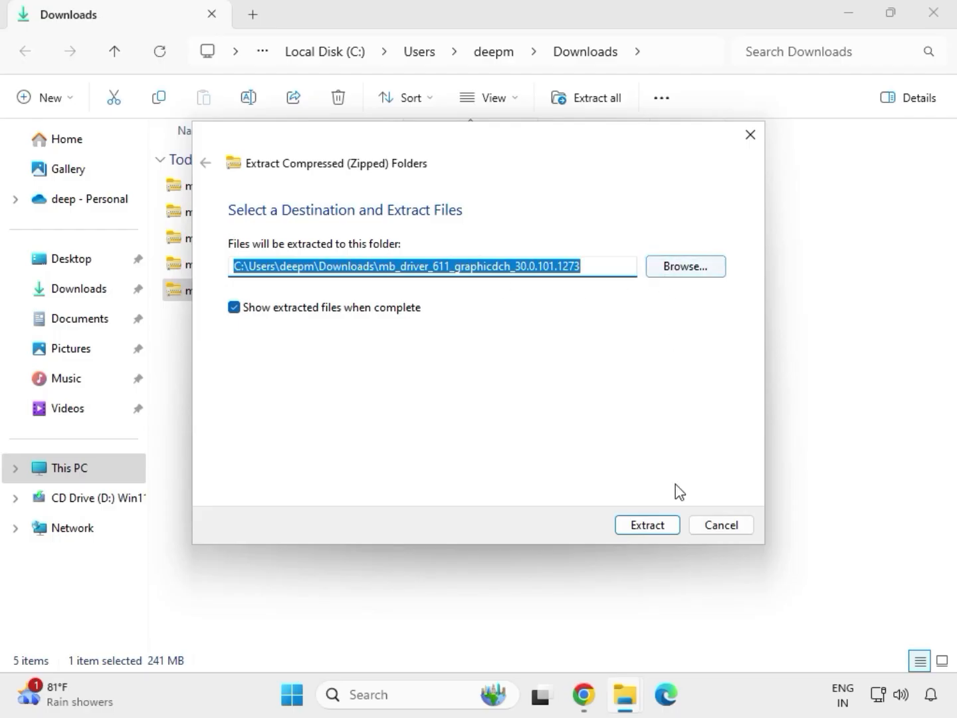
{"action": "left_click", "coordinate": [653, 529]}
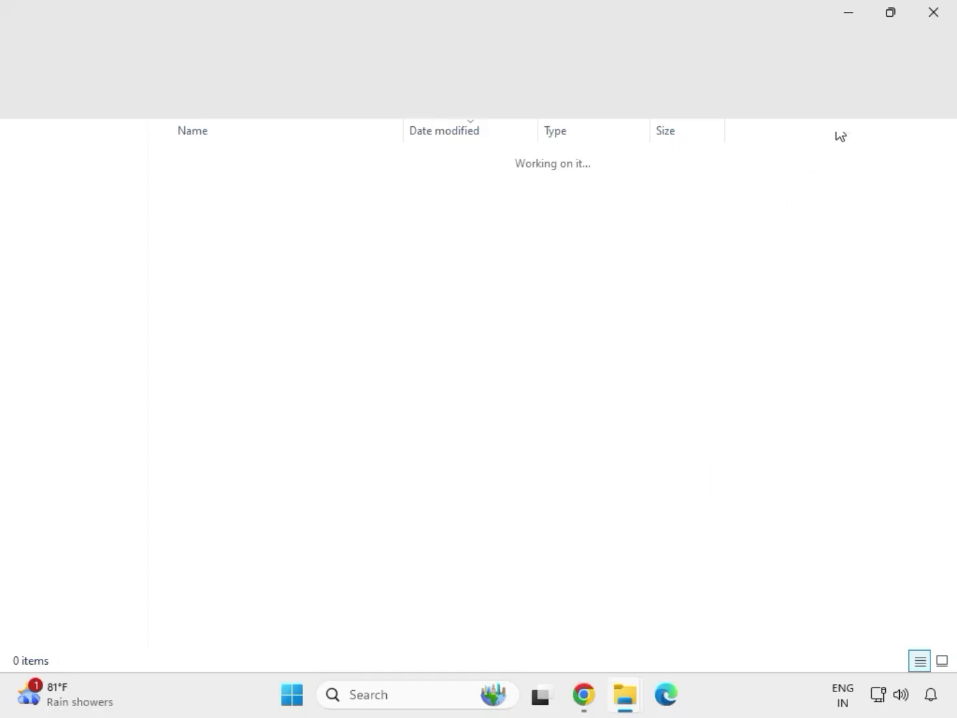
{"action": "left_click", "coordinate": [933, 19]}
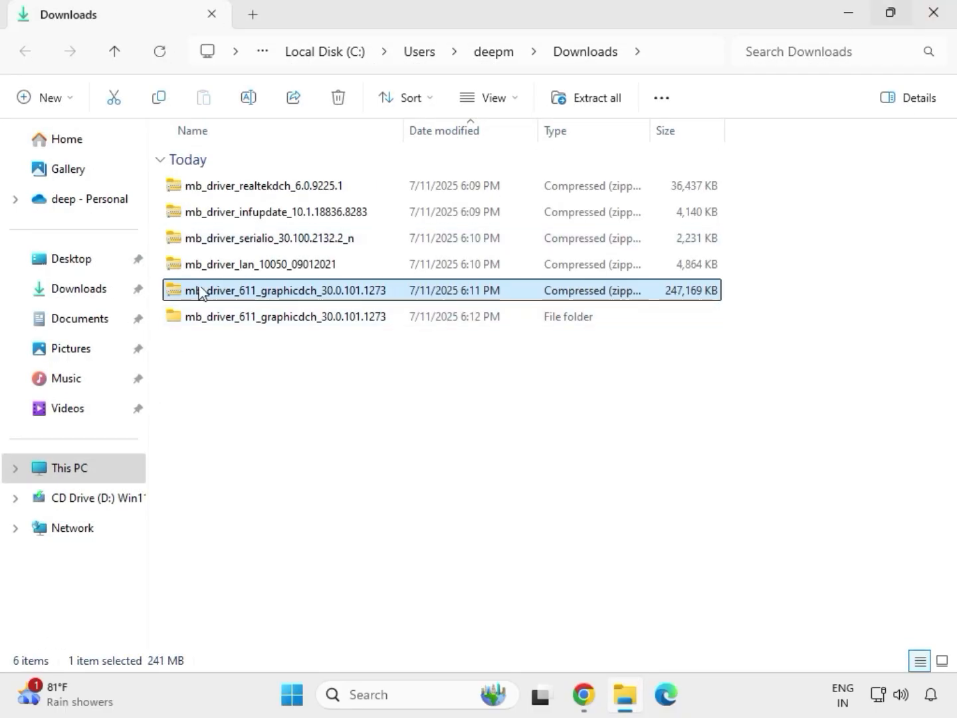
Extract All the mb_driver_lan_10050_09012021 zip to its suggested folder.
{"action": "left_click", "coordinate": [242, 269]}
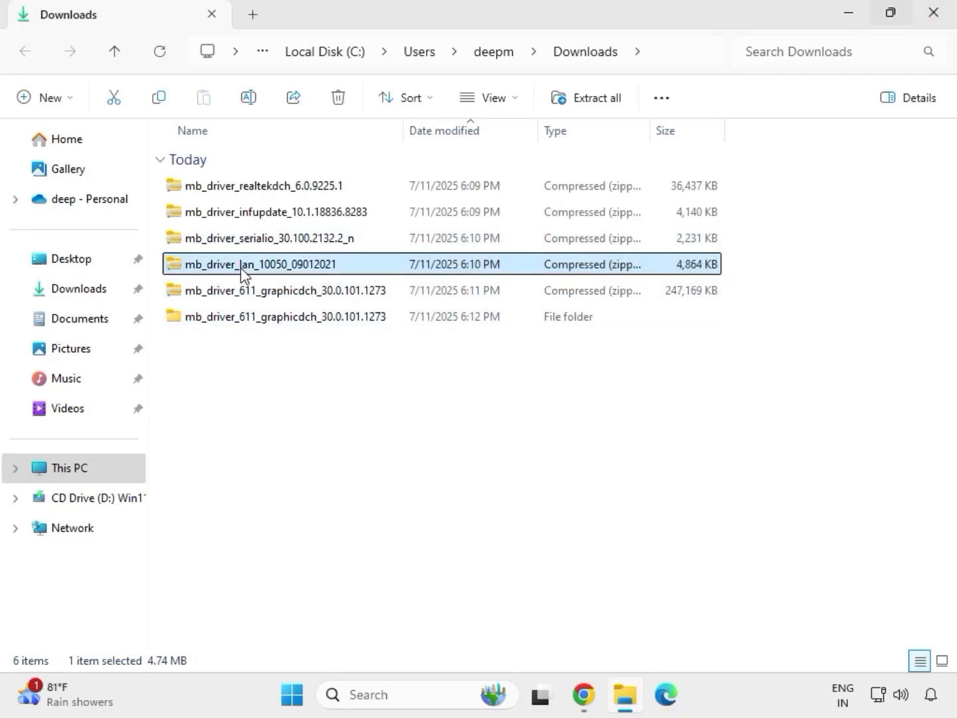
{"action": "right_click", "coordinate": [241, 268]}
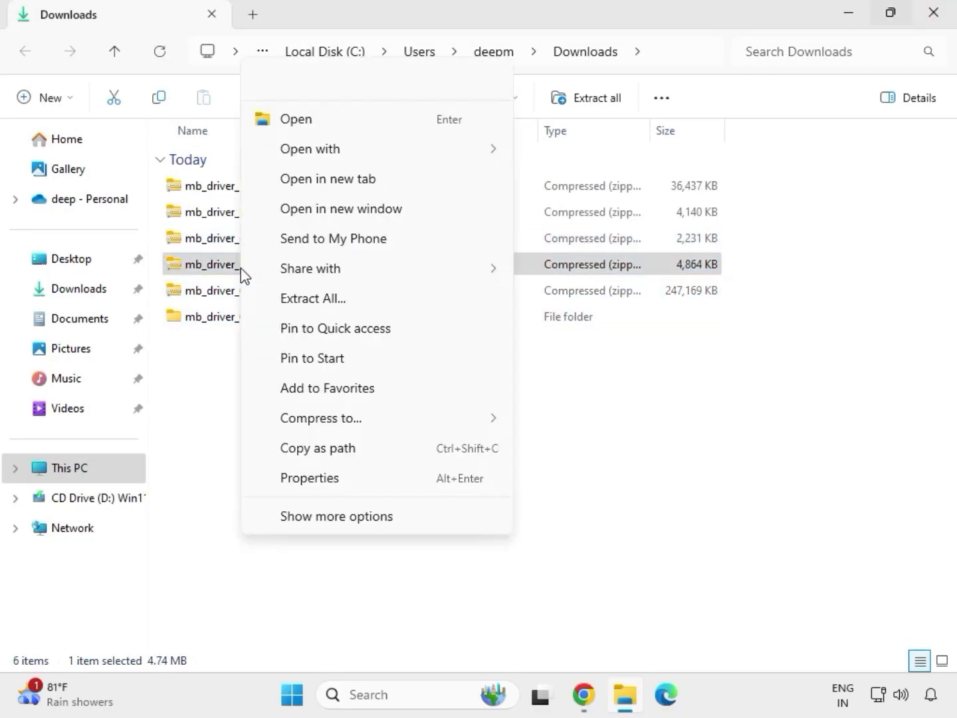
{"action": "left_click", "coordinate": [319, 516]}
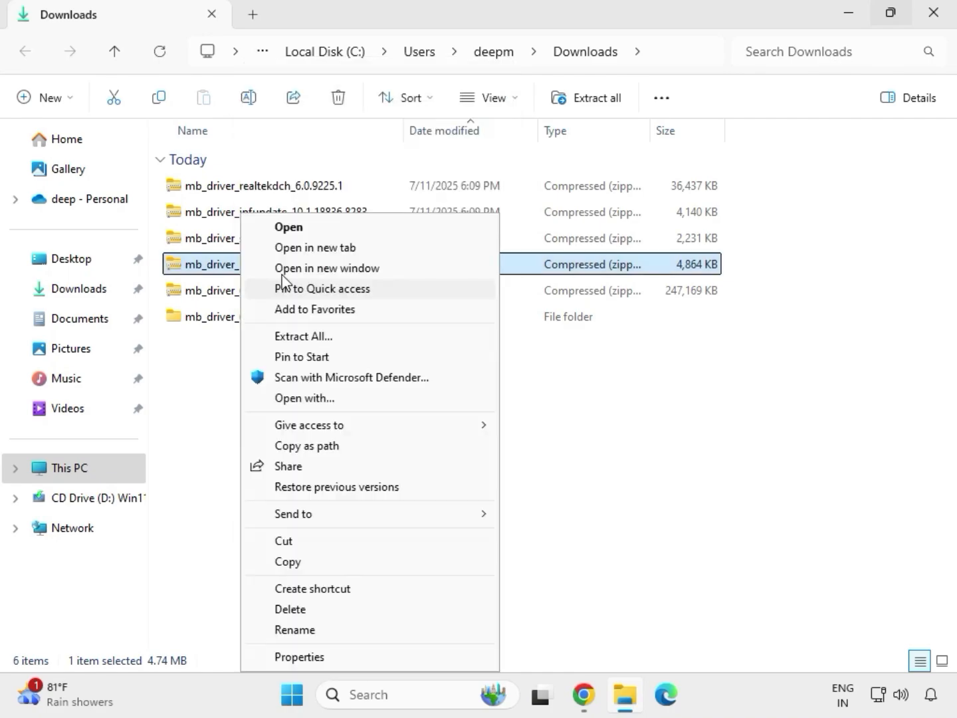
{"action": "left_click", "coordinate": [303, 338]}
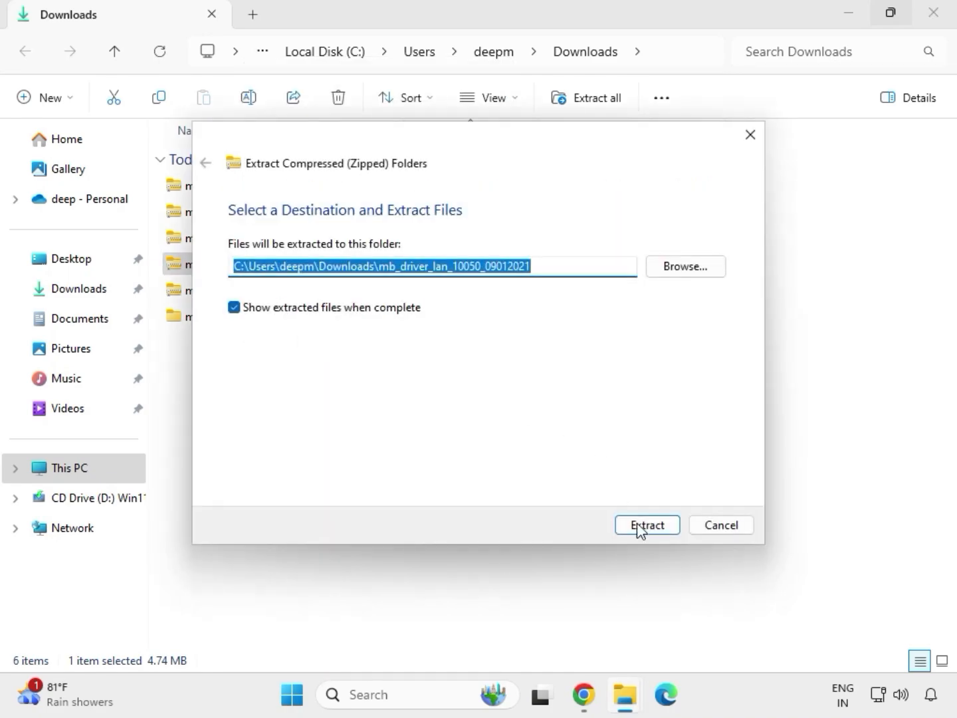
{"action": "left_click", "coordinate": [637, 526]}
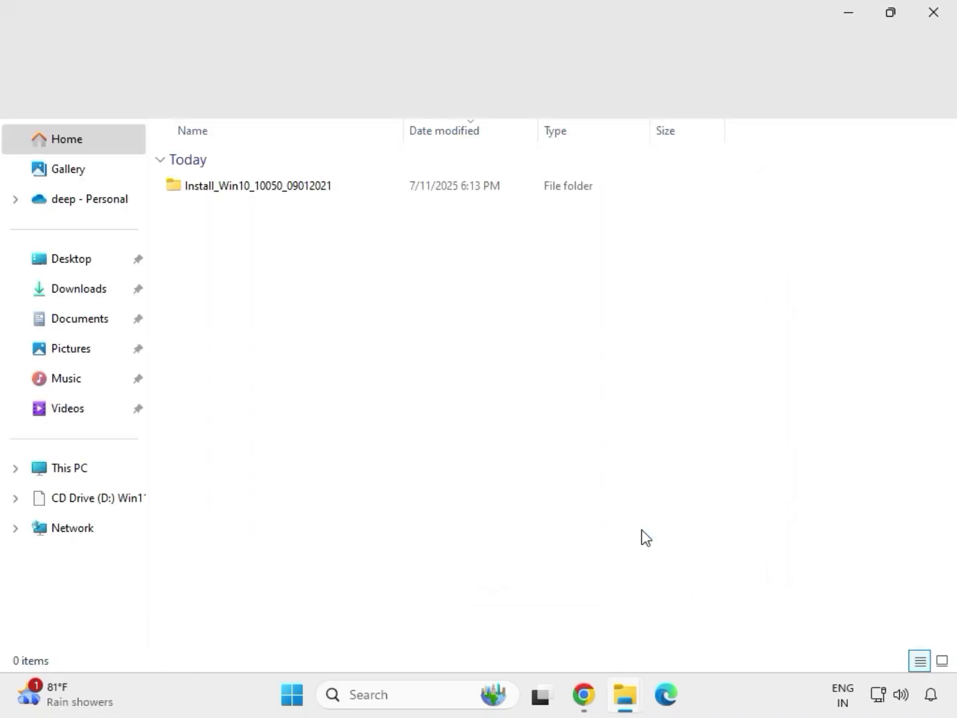
{"action": "left_click", "coordinate": [939, 18]}
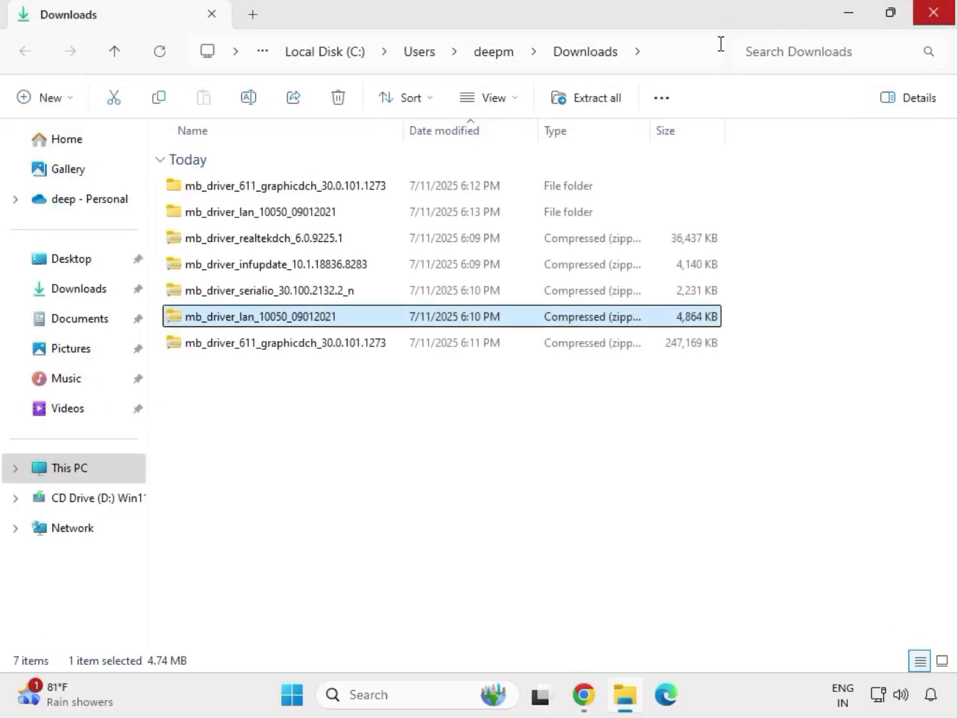
Extract the serialio driver zip to its suggested folder.
{"action": "left_click", "coordinate": [238, 293]}
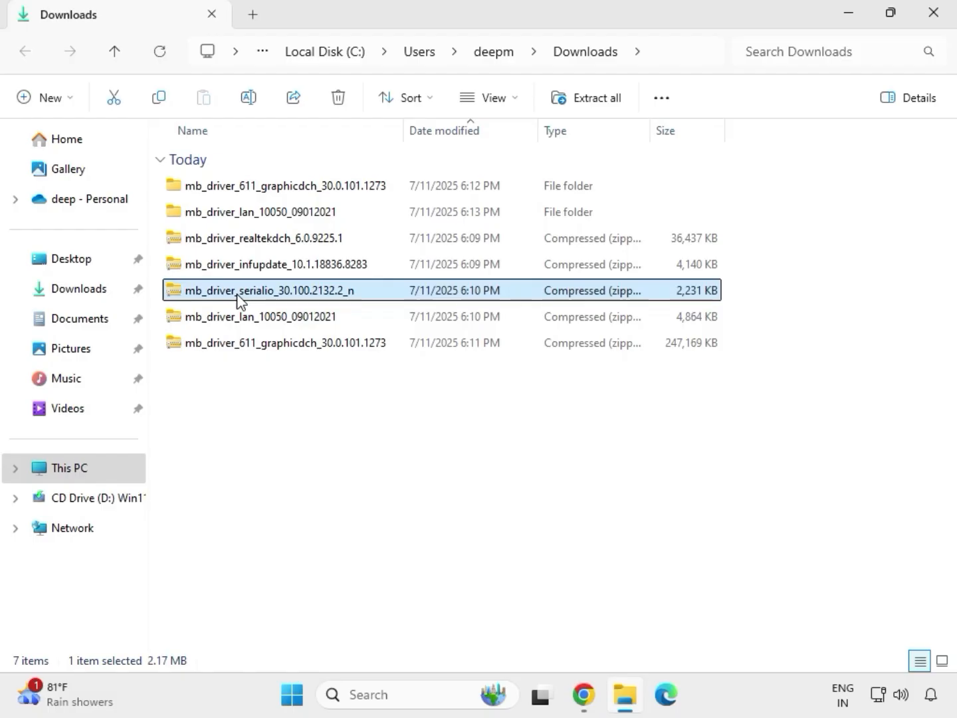
{"action": "right_click", "coordinate": [239, 301]}
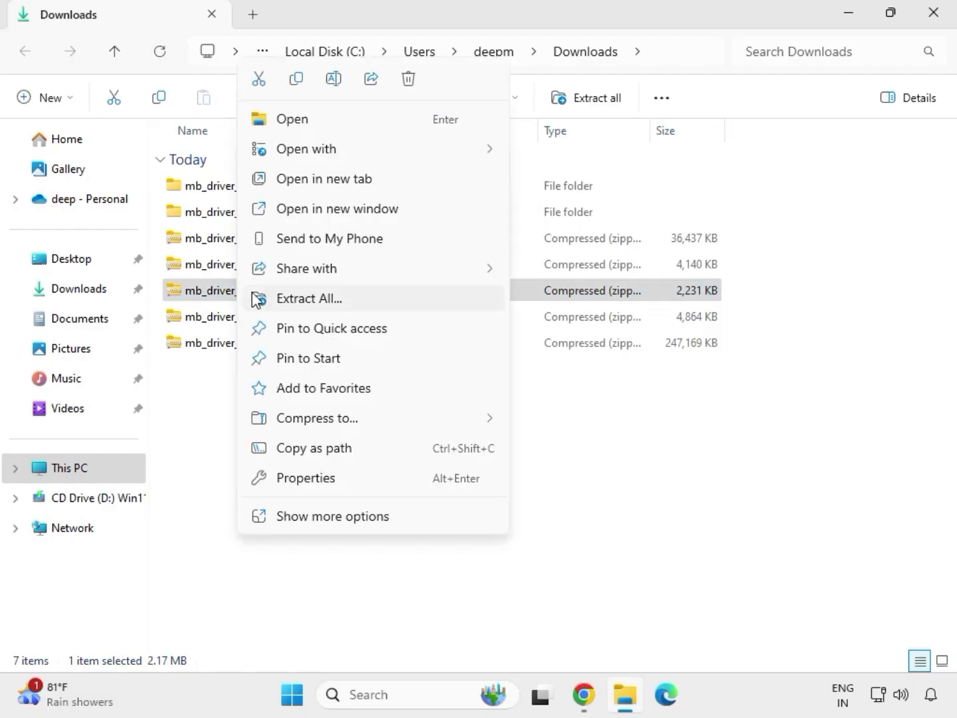
{"action": "left_click", "coordinate": [292, 299]}
{"action": "left_click", "coordinate": [642, 525]}
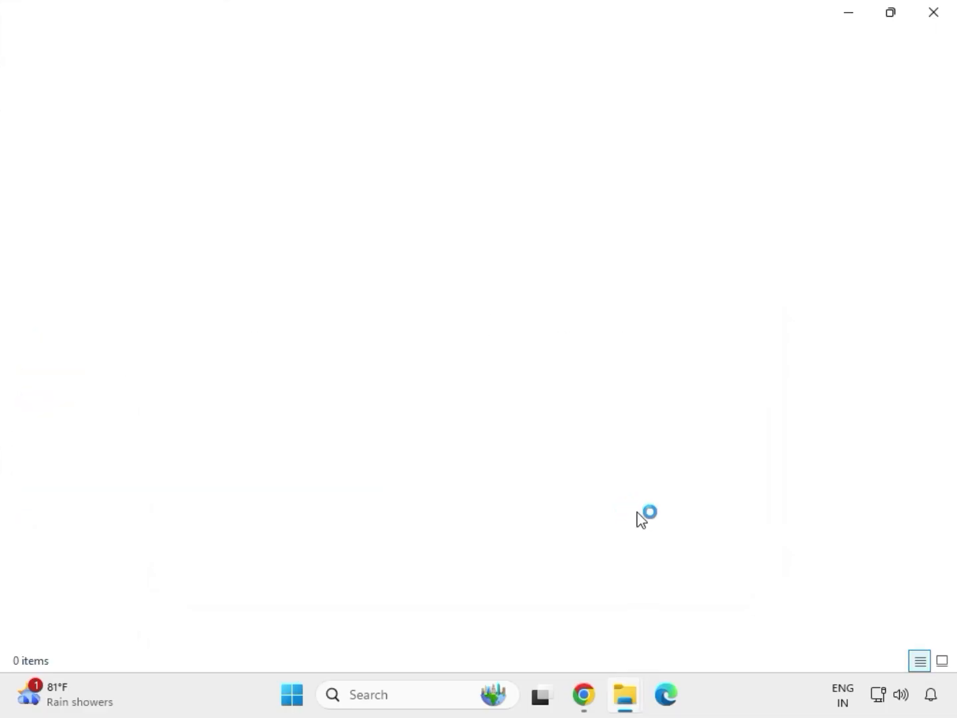
{"action": "left_click", "coordinate": [934, 14]}
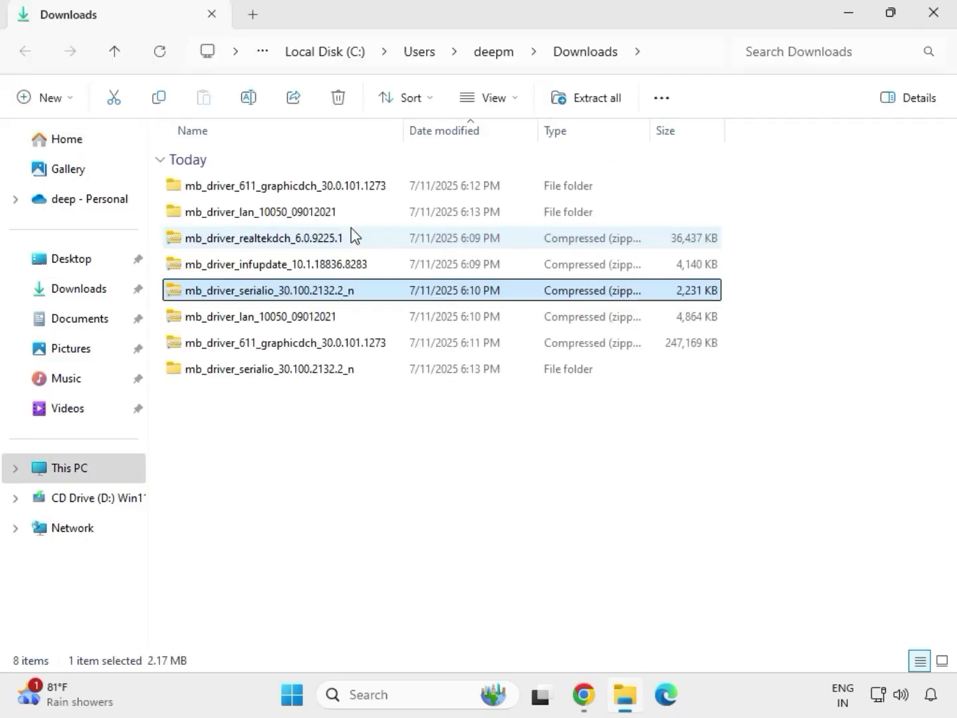
Extract the infupdate driver zip to its suggested folder.
{"action": "left_click", "coordinate": [247, 265]}
{"action": "right_click", "coordinate": [247, 266]}
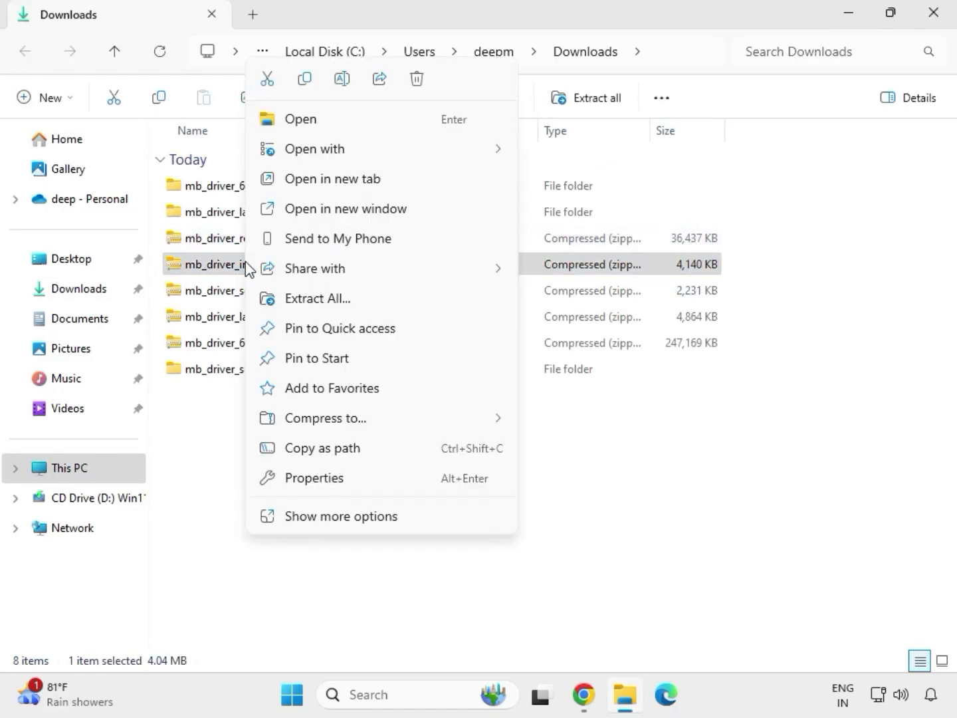
{"action": "left_click", "coordinate": [337, 300]}
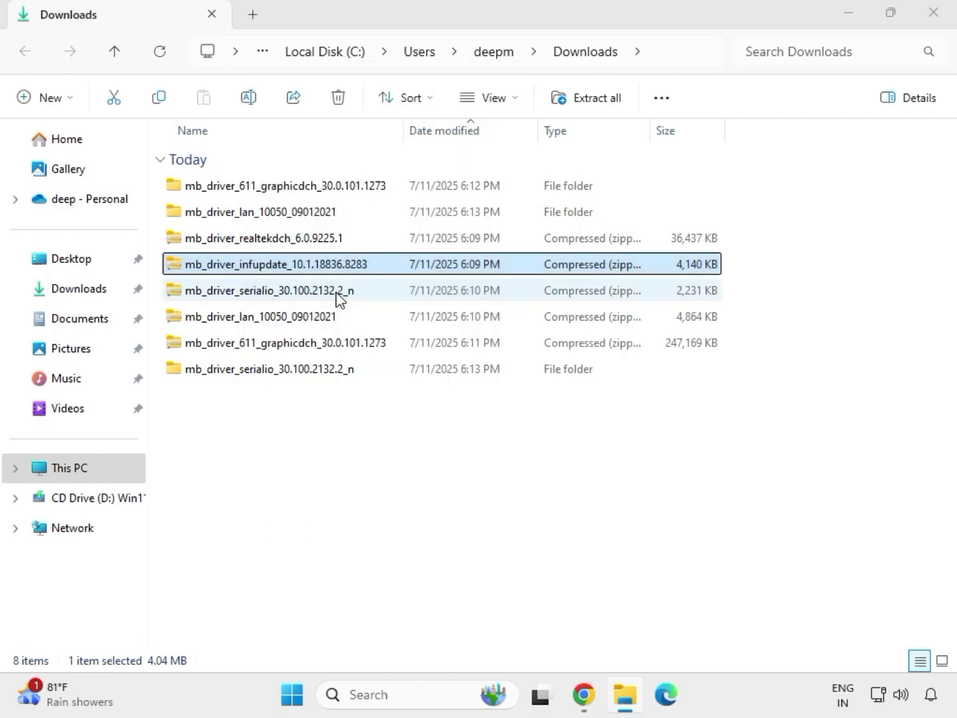
{"action": "left_click", "coordinate": [635, 531]}
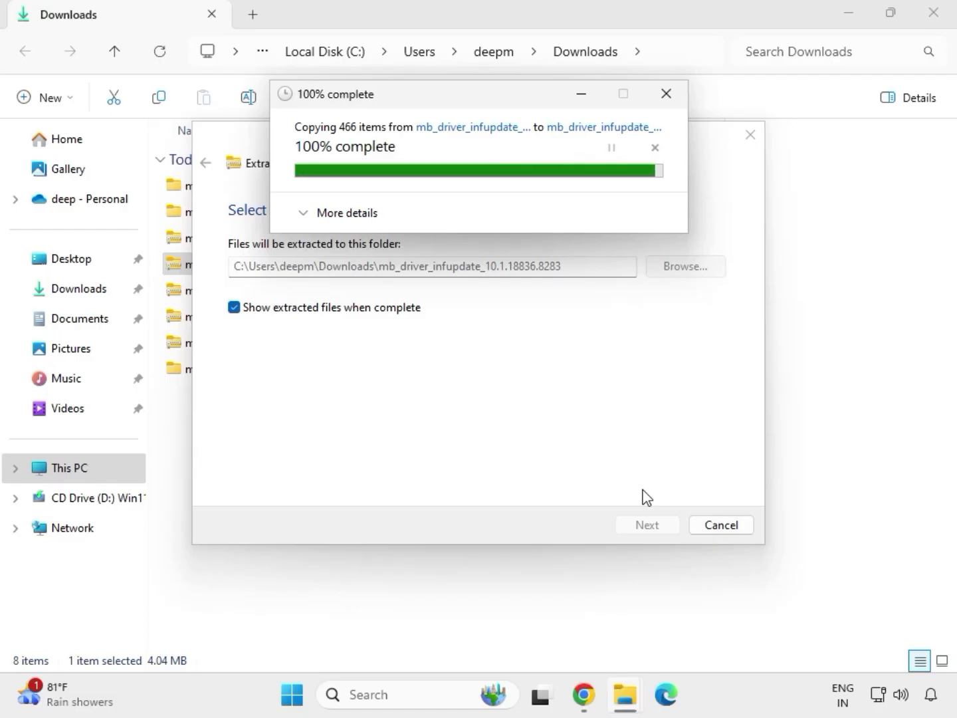
{"action": "left_click", "coordinate": [934, 15]}
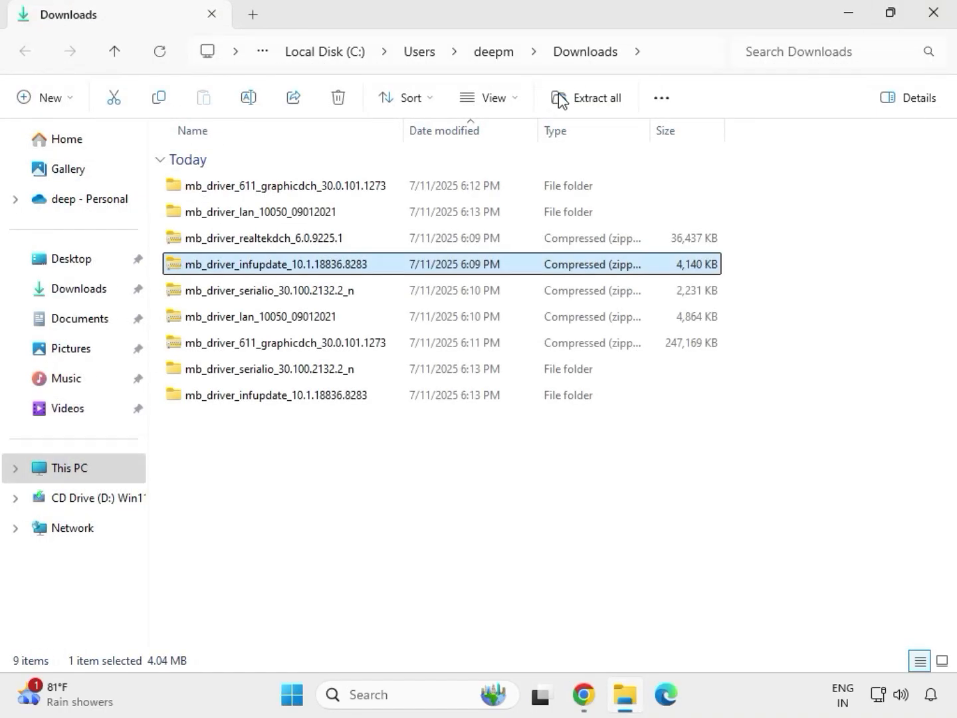
Extract the realtekdch driver zip to its suggested folder.
{"action": "left_click", "coordinate": [257, 239]}
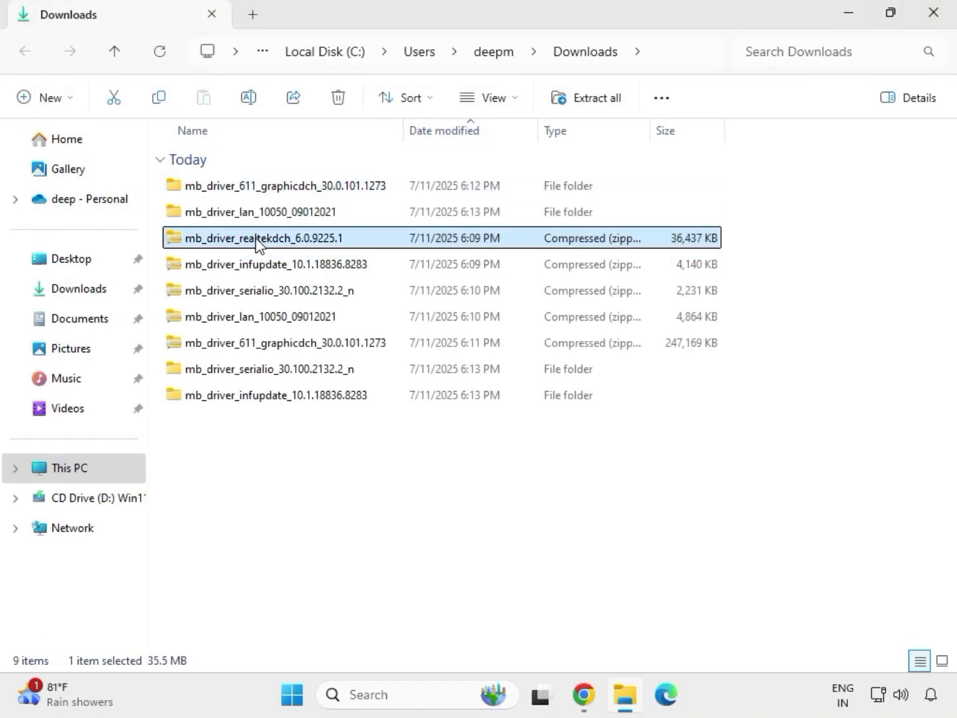
{"action": "right_click", "coordinate": [257, 241]}
{"action": "left_click", "coordinate": [315, 299]}
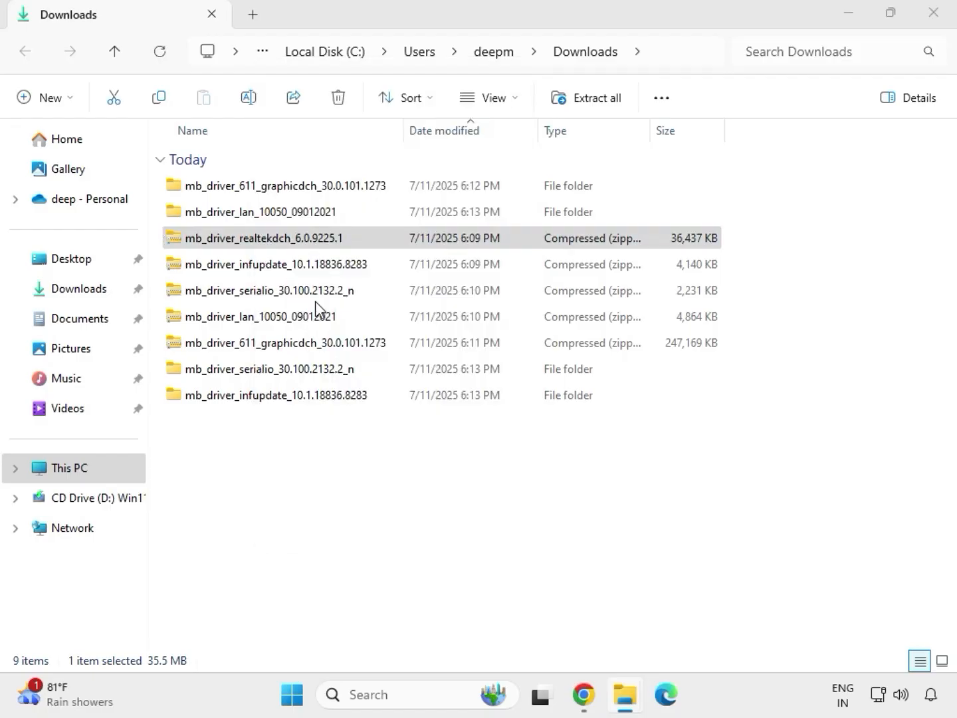
{"action": "left_click", "coordinate": [614, 524]}
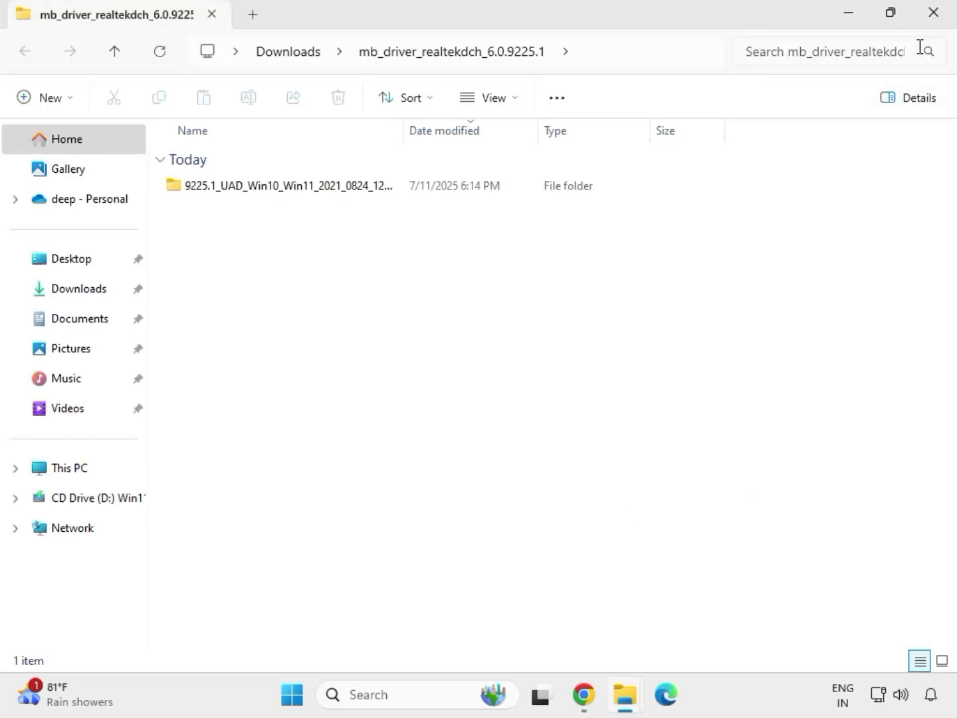
{"action": "left_click", "coordinate": [934, 25]}
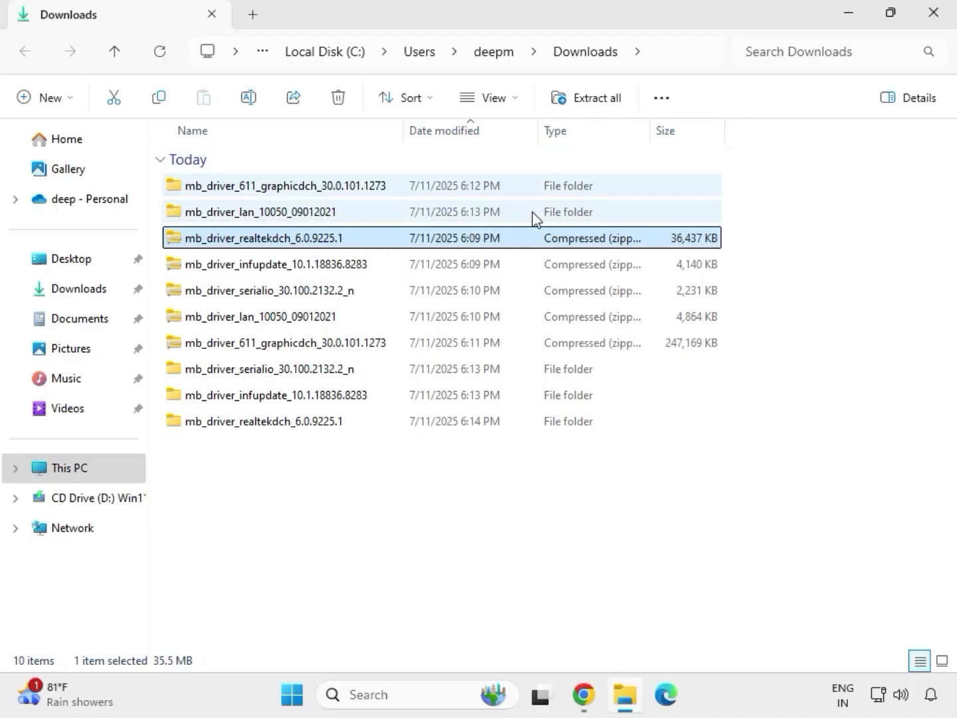
{"action": "left_click", "coordinate": [451, 529]}
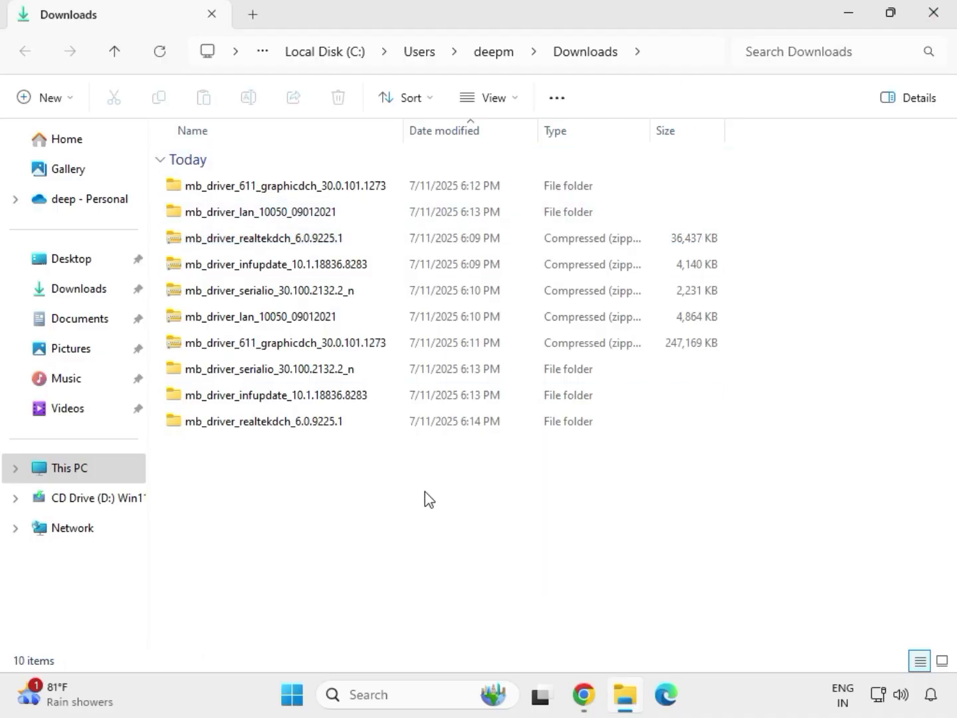
Refresh Downloads so extracted folders list first, then select the mb_driver_611_graphicdch_30.0.101.1273 folder.
{"action": "right_click", "coordinate": [401, 493]}
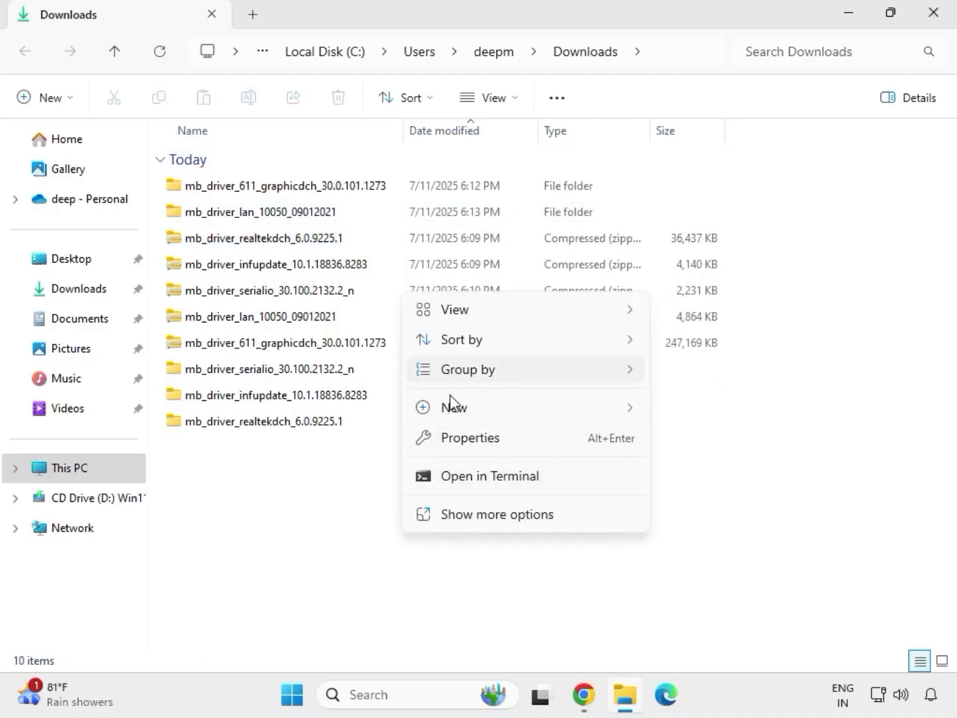
{"action": "mouse_move", "coordinate": [450, 424]}
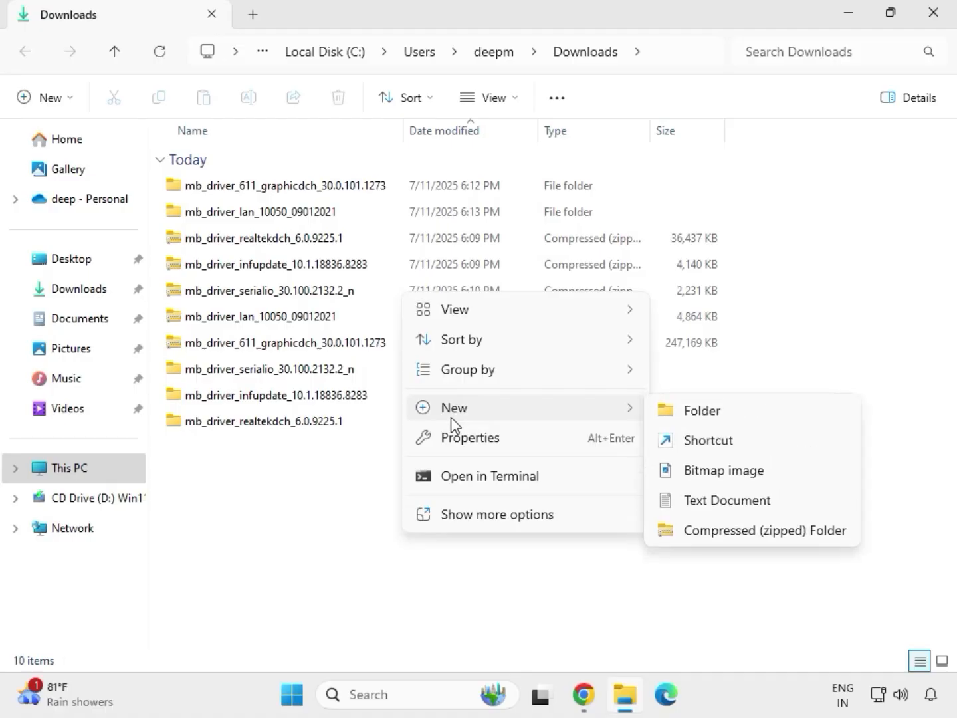
{"action": "left_click", "coordinate": [382, 469]}
{"action": "right_click", "coordinate": [381, 475]}
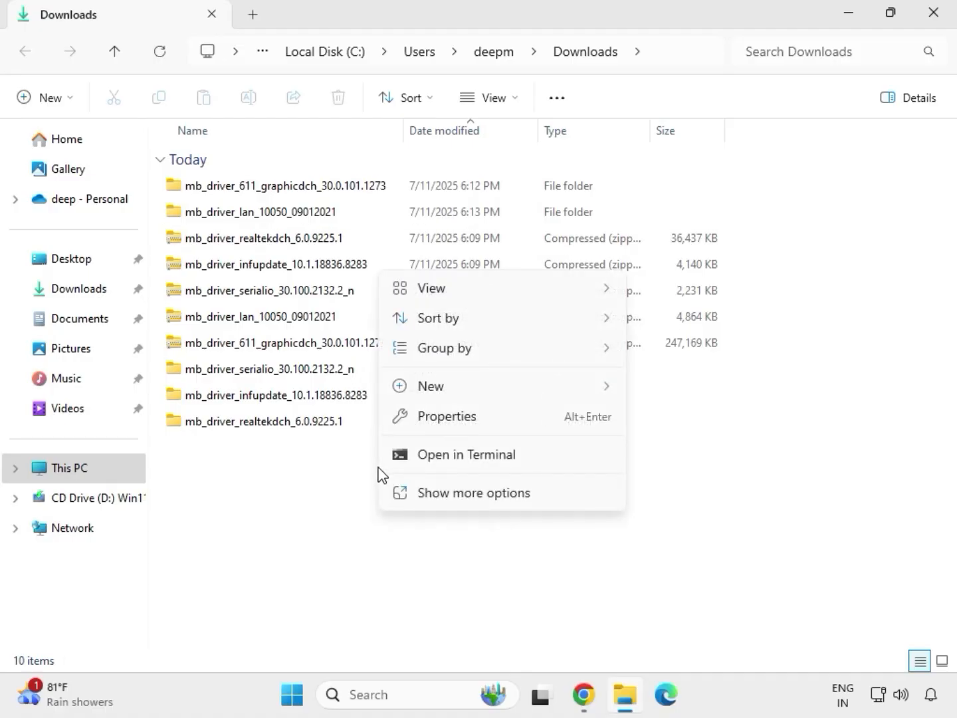
{"action": "left_click", "coordinate": [437, 492]}
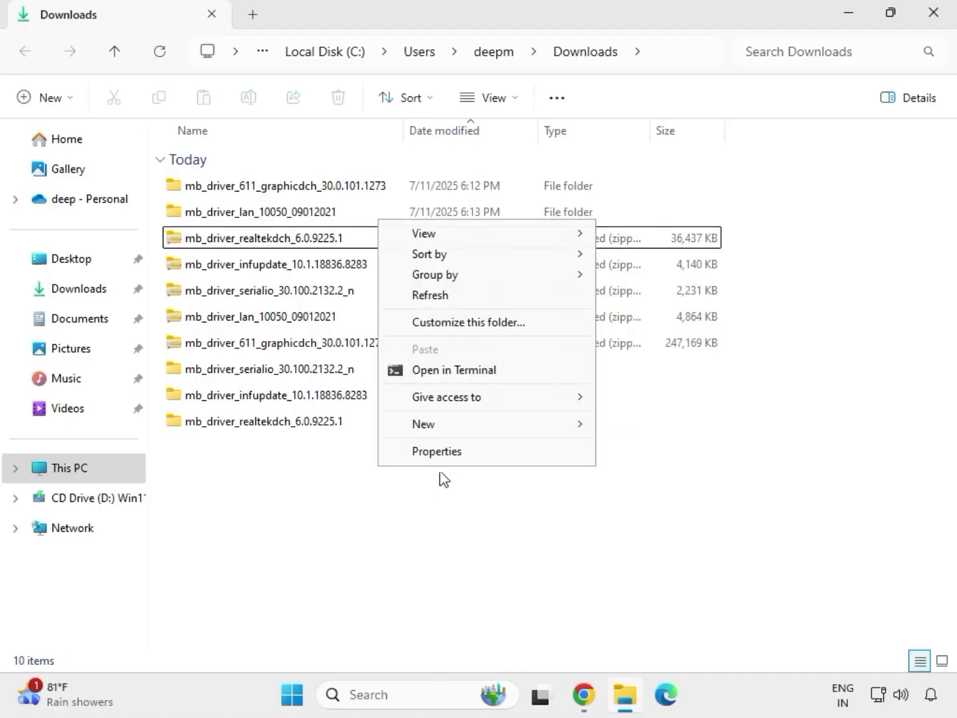
{"action": "left_click", "coordinate": [437, 296]}
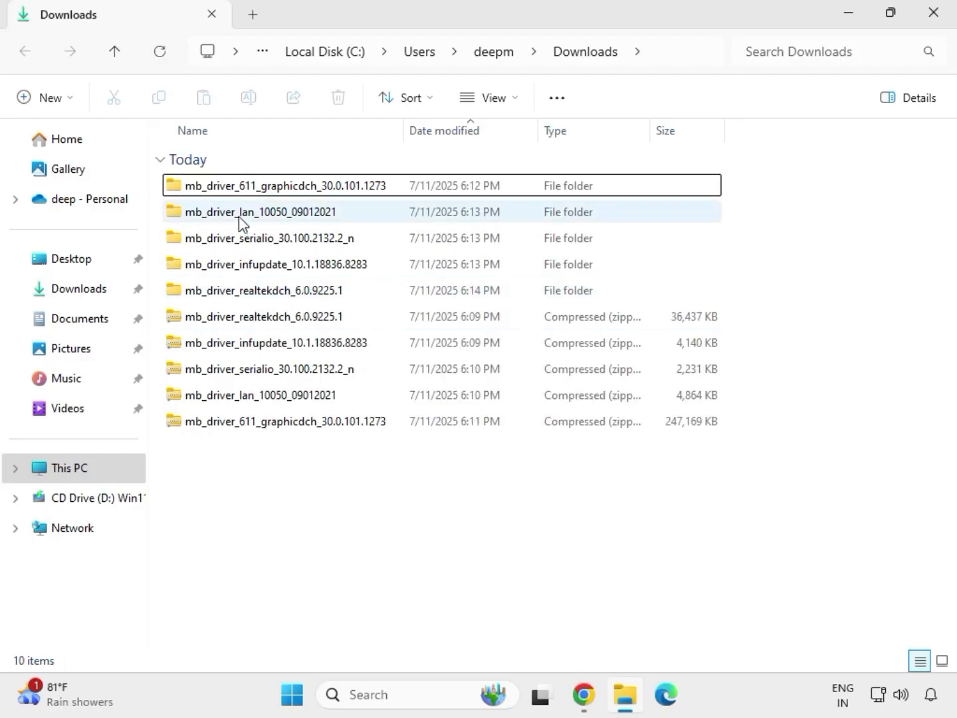
{"action": "left_click_drag", "start_coordinate": [735, 300], "coordinate": [282, 193]}
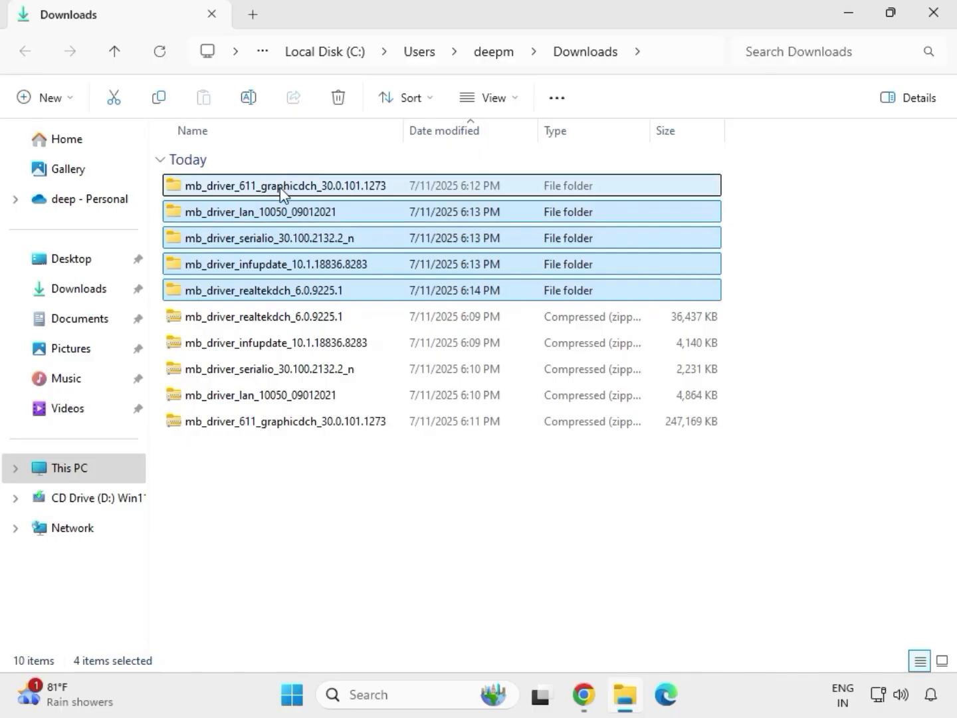
{"action": "left_click", "coordinate": [280, 190]}
Run the Intel HD Graphics 30.0.101.1273 installer as administrator and approve the UAC prompt.
{"action": "double_click", "coordinate": [308, 193]}
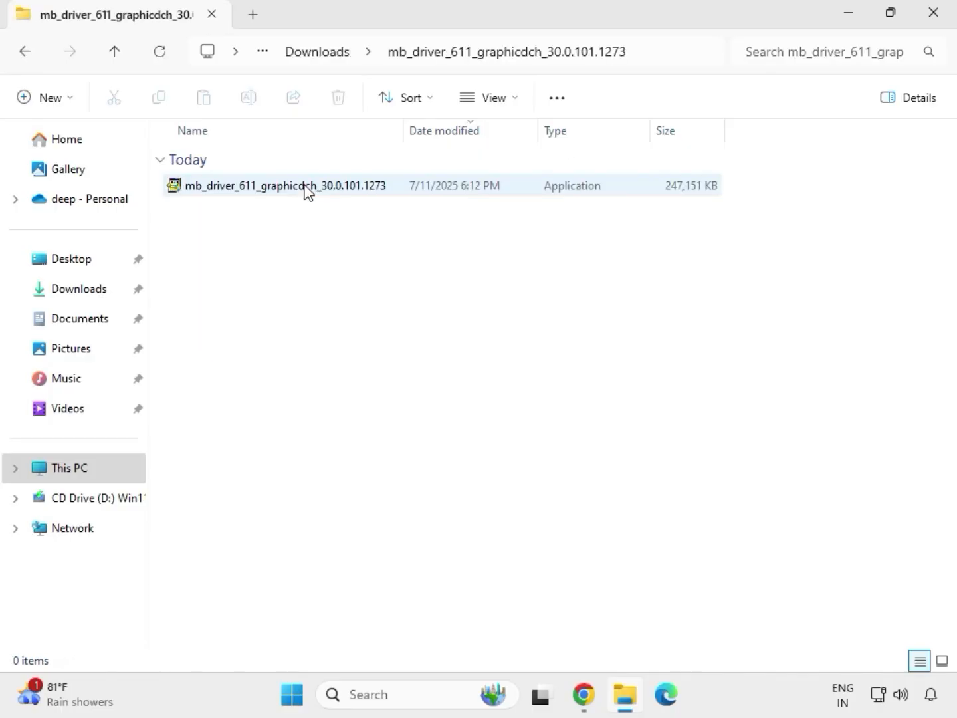
{"action": "left_click", "coordinate": [266, 191]}
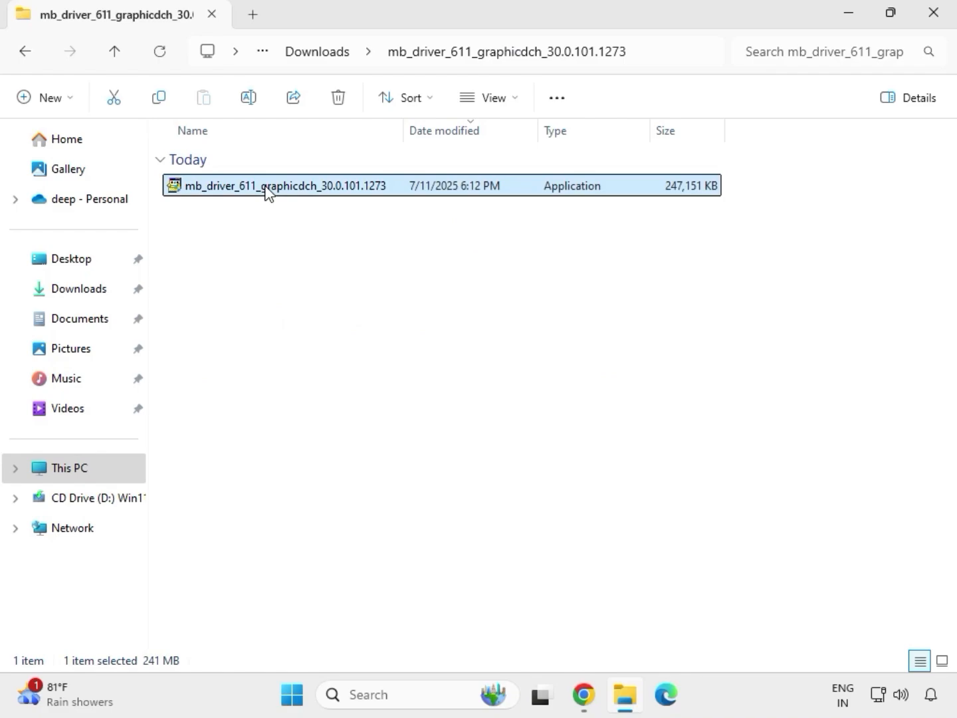
{"action": "right_click", "coordinate": [267, 190]}
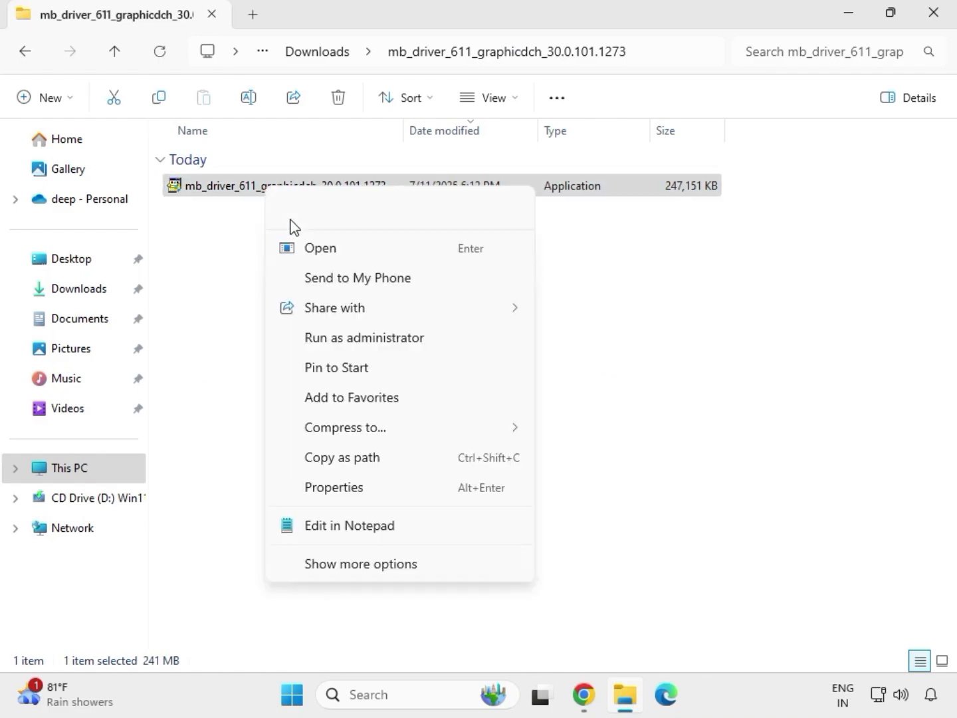
{"action": "left_click", "coordinate": [347, 338]}
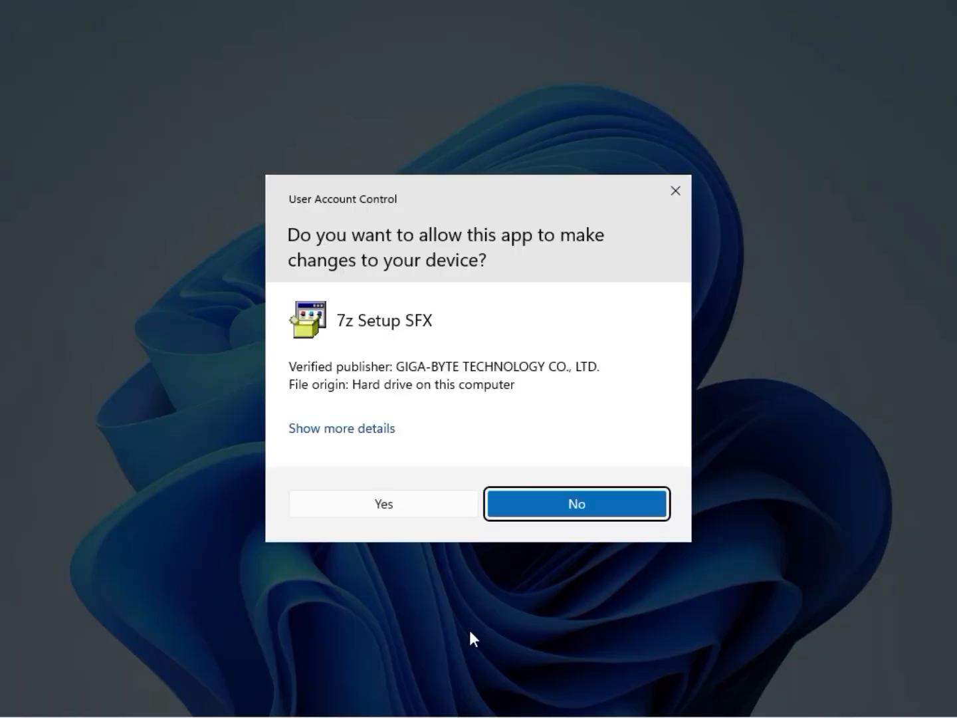
{"action": "left_click", "coordinate": [399, 505]}
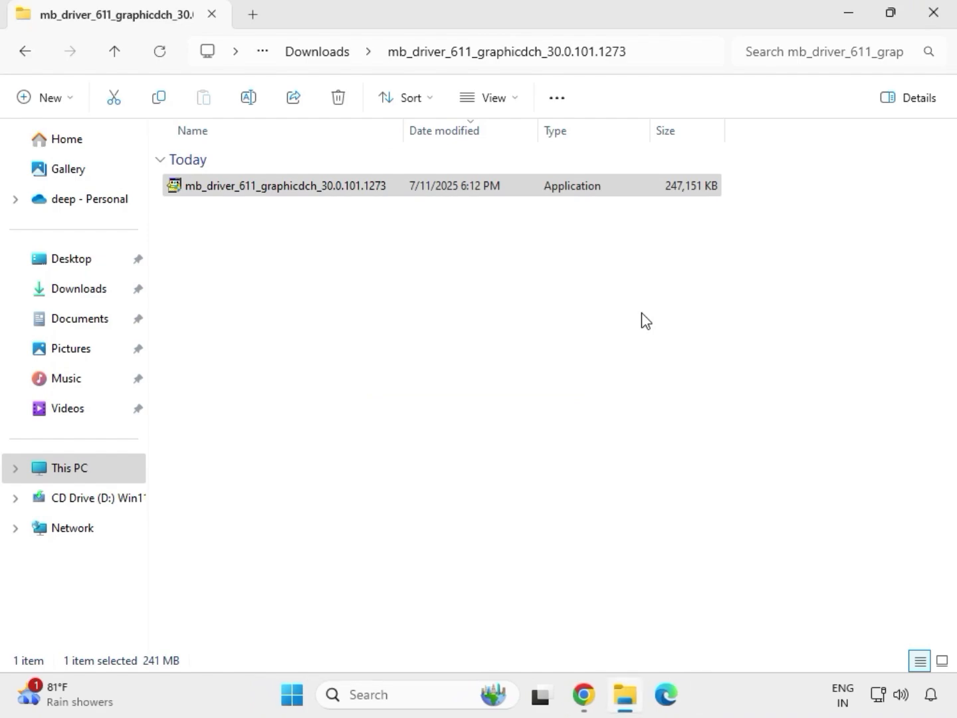
Reopen File Explorer and launch the installer in mb_driver_lan_10050_09012021\Install_Win10_10050_09012021.
{"action": "left_click", "coordinate": [940, 26]}
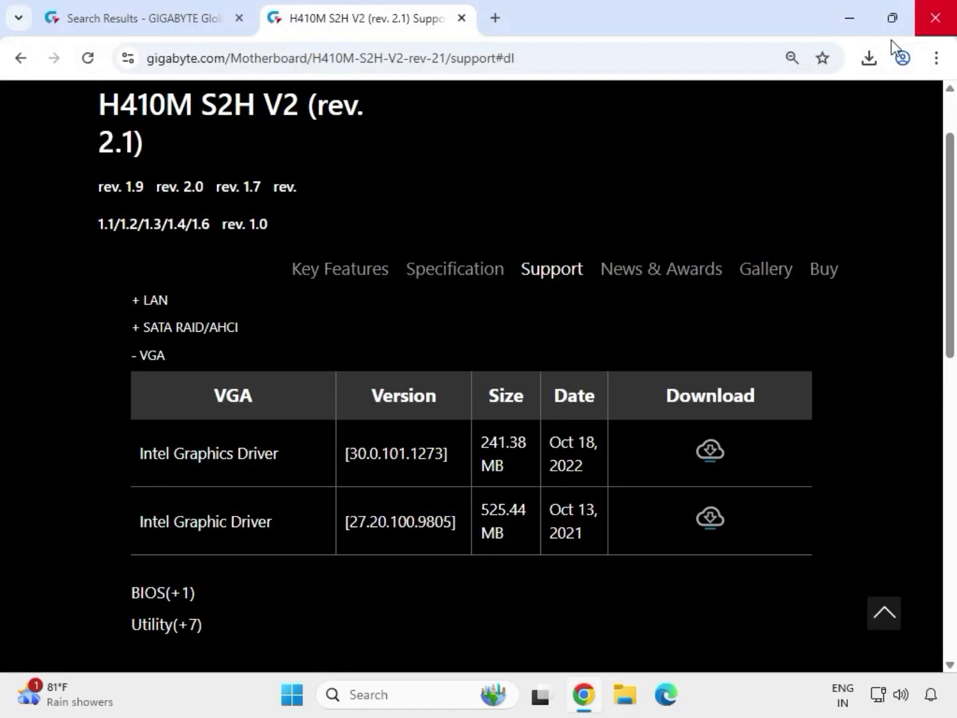
{"action": "left_click", "coordinate": [626, 696]}
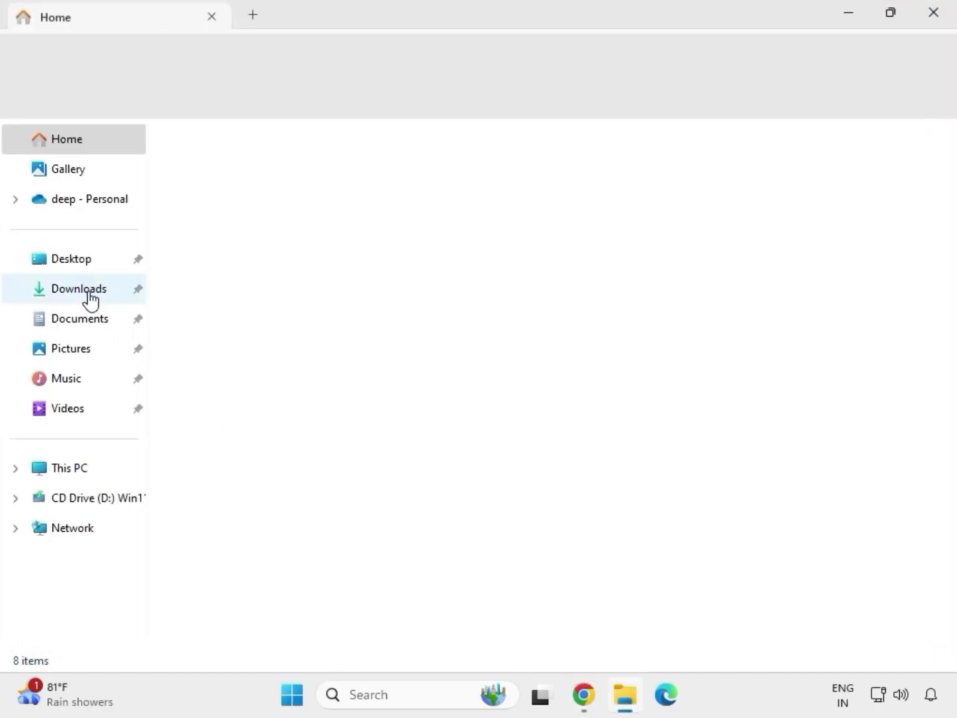
{"action": "left_click", "coordinate": [89, 292]}
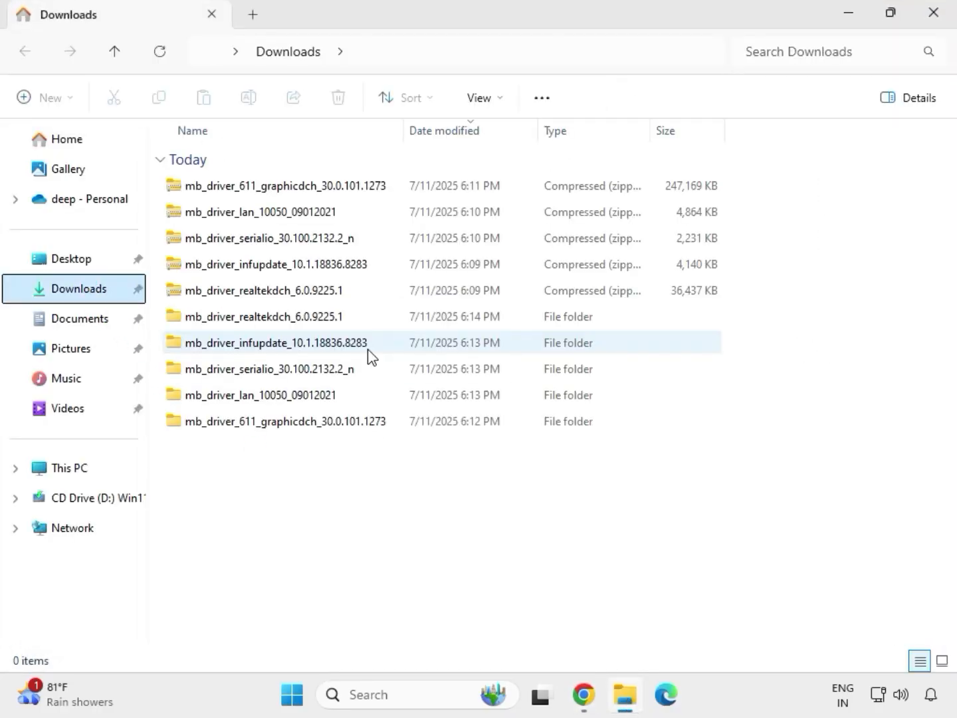
{"action": "left_click", "coordinate": [271, 324]}
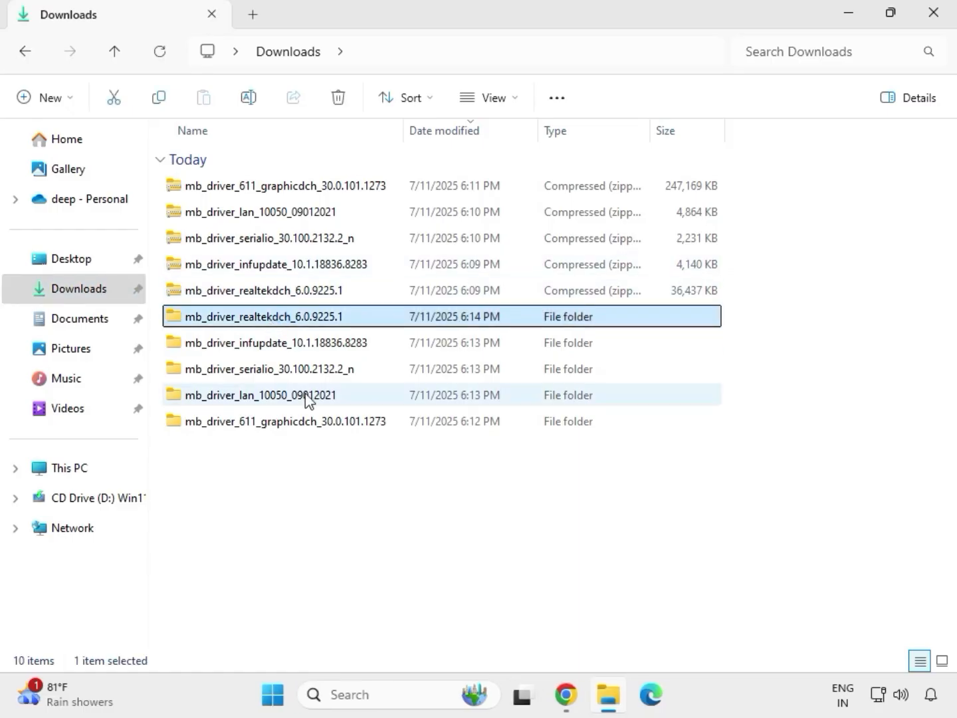
{"action": "left_click", "coordinate": [309, 423]}
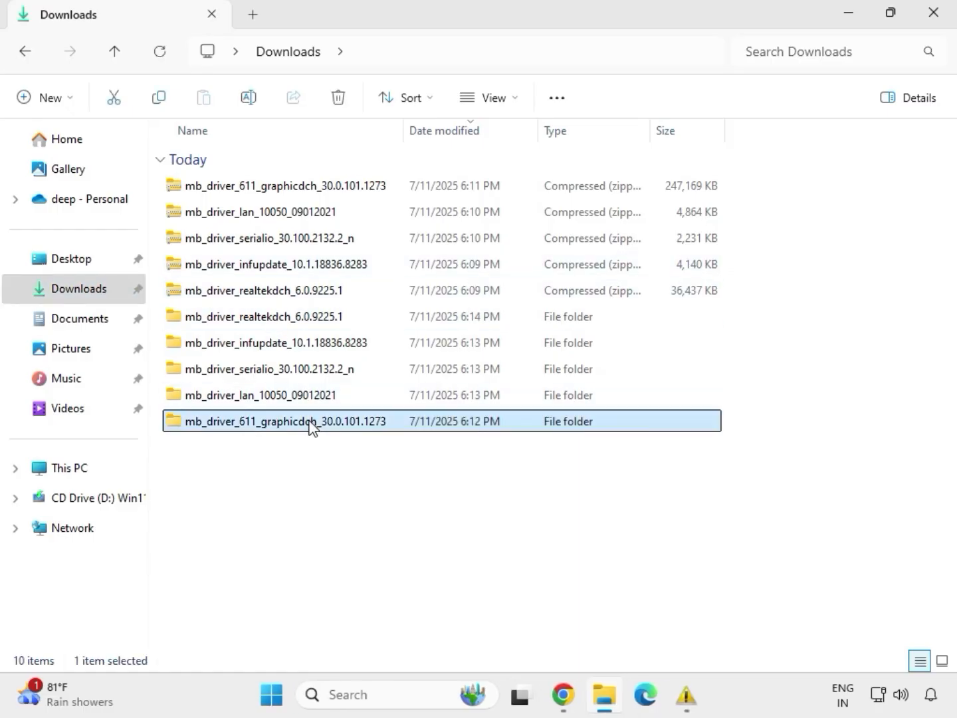
{"action": "left_click", "coordinate": [299, 396]}
{"action": "mouse_move", "coordinate": [685, 694]}
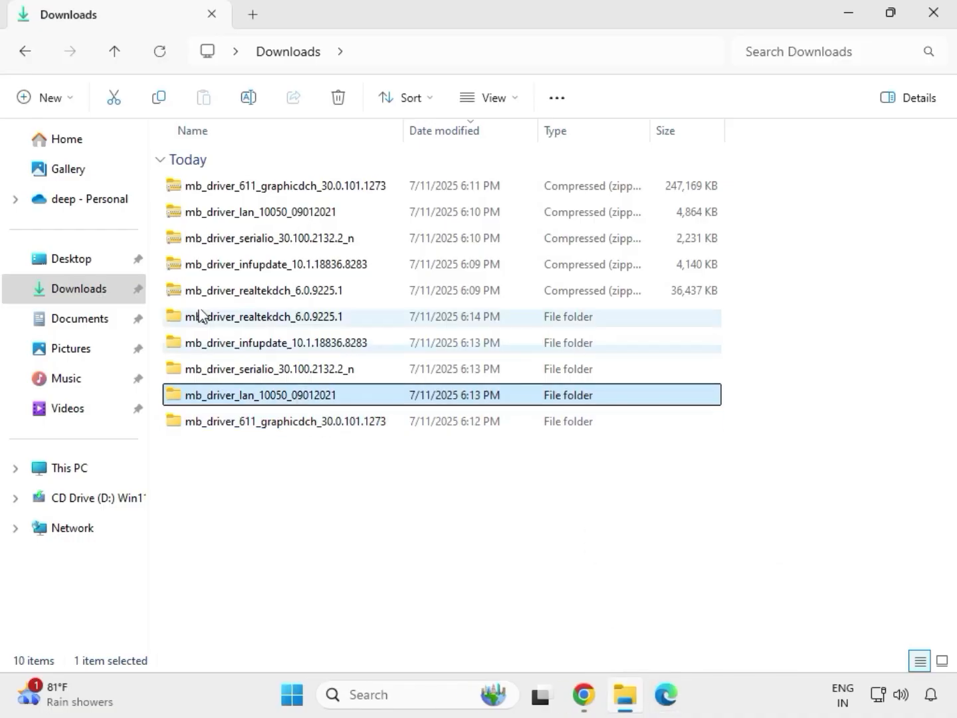
{"action": "double_click", "coordinate": [299, 398]}
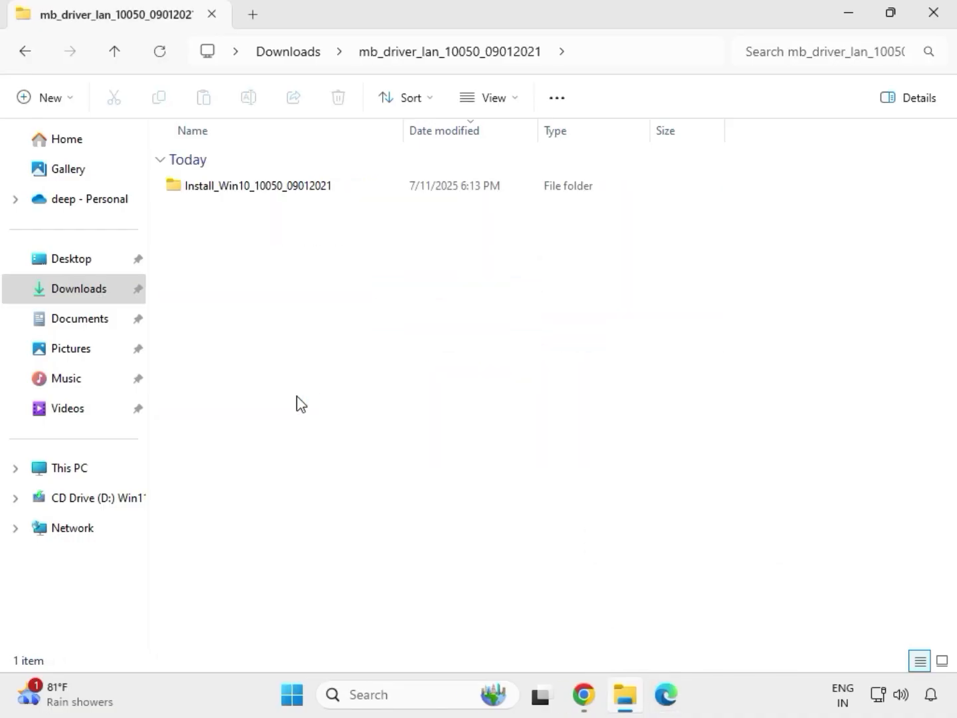
{"action": "double_click", "coordinate": [238, 191]}
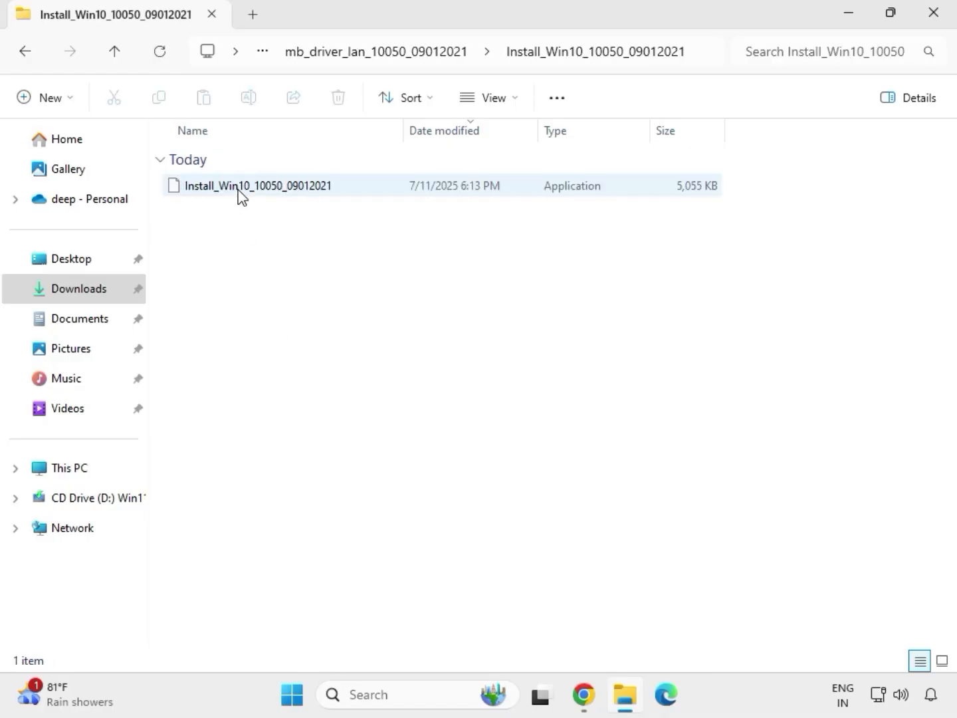
{"action": "double_click", "coordinate": [238, 191]}
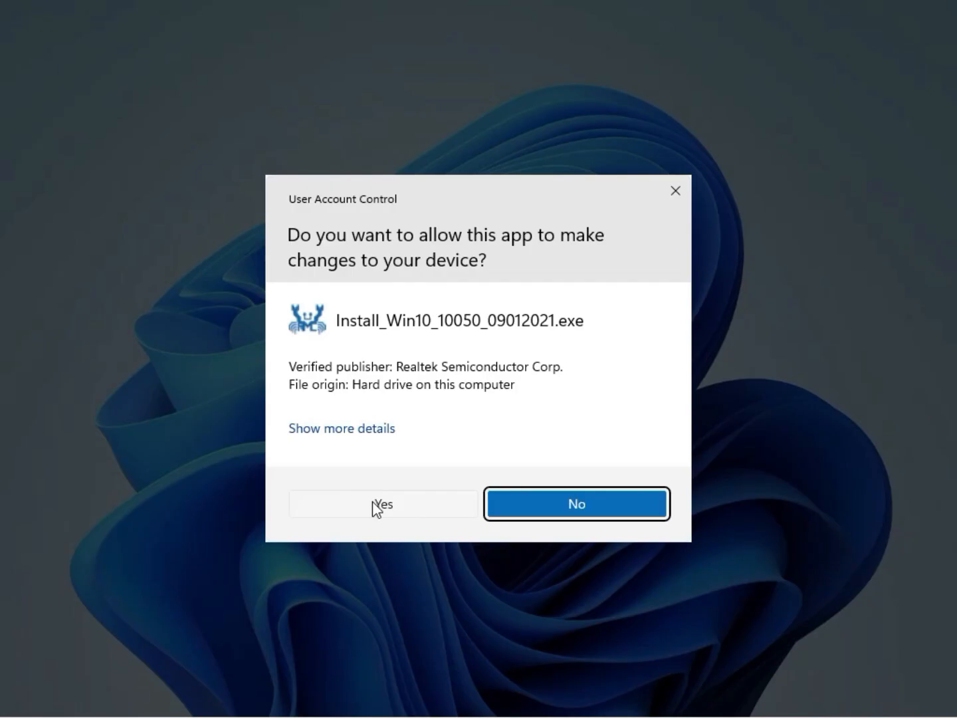
Approve the Realtek Ethernet installer, run Repair past the controller-not-found warning, finish, and return to the LAN folder.
{"action": "left_click", "coordinate": [377, 504]}
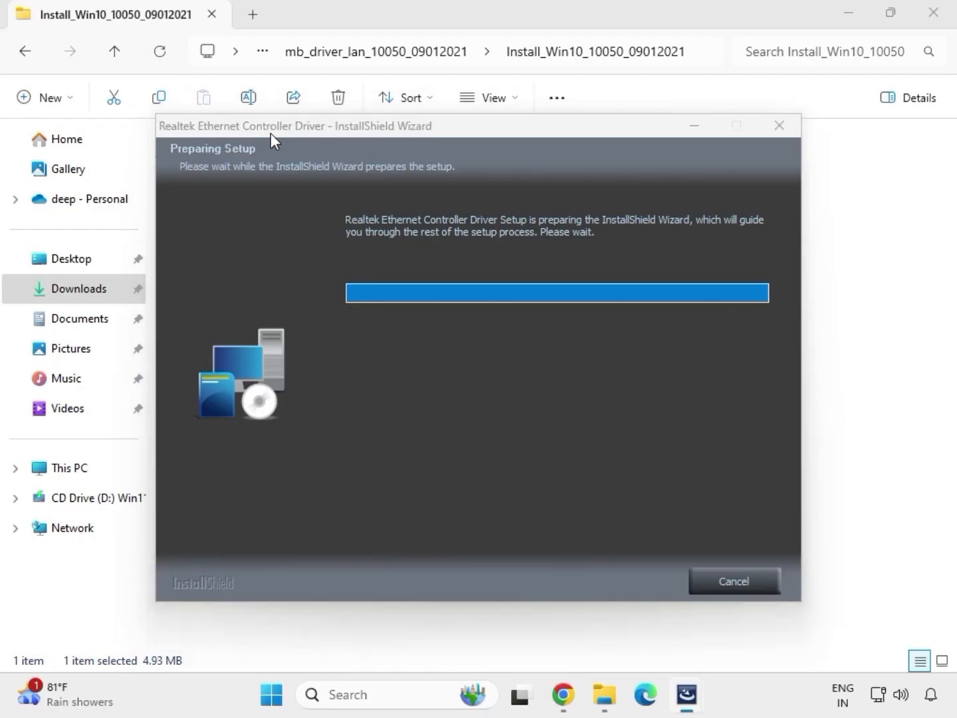
{"action": "left_click", "coordinate": [611, 582]}
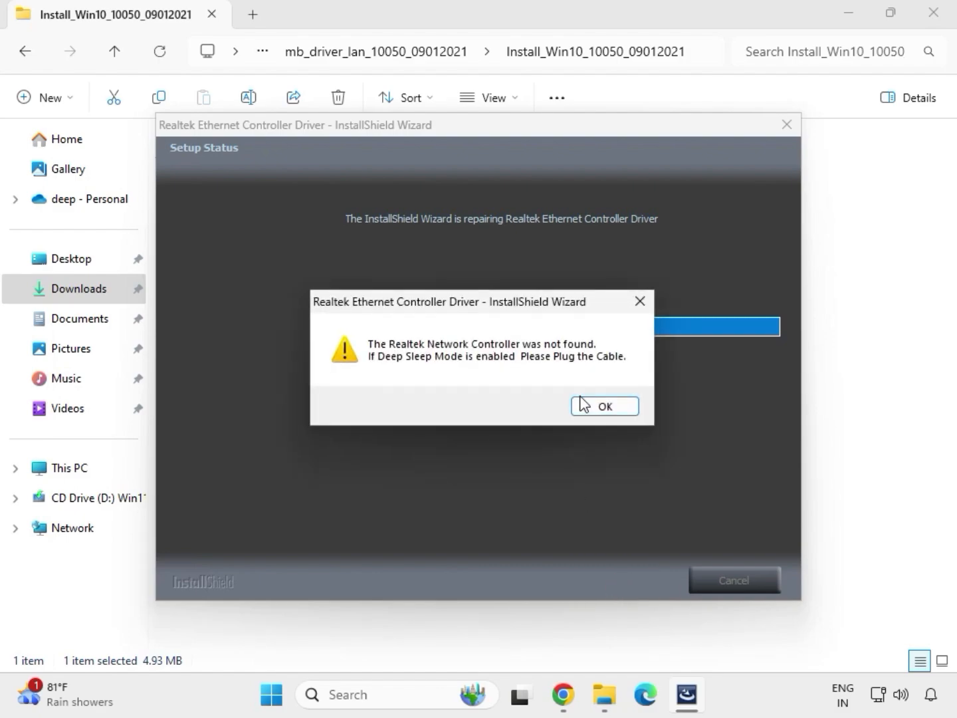
{"action": "left_click", "coordinate": [584, 398]}
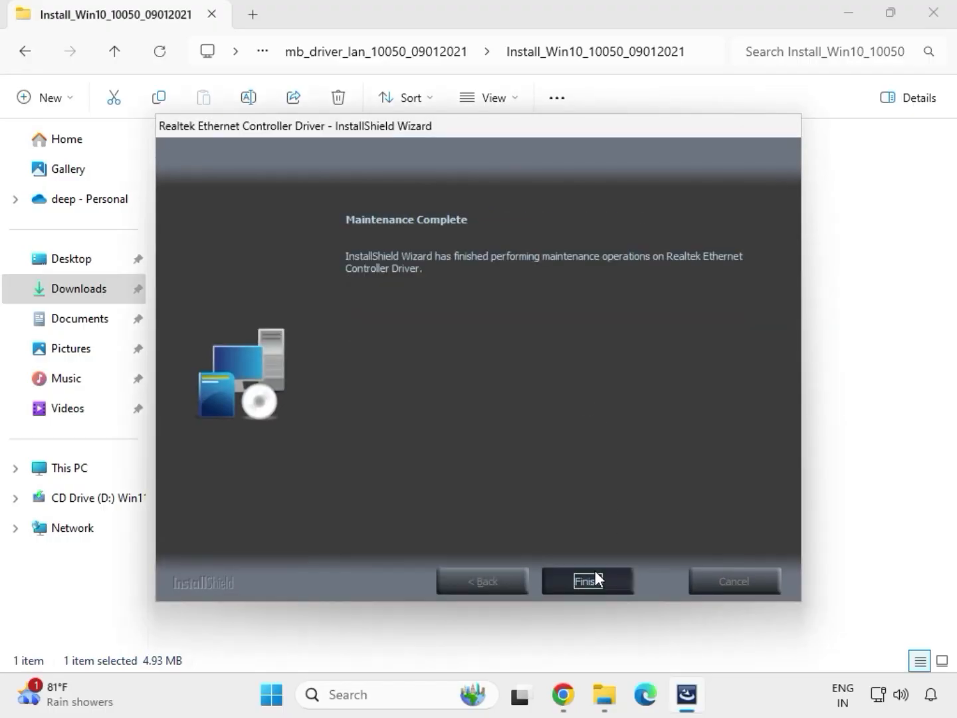
{"action": "left_click", "coordinate": [595, 572]}
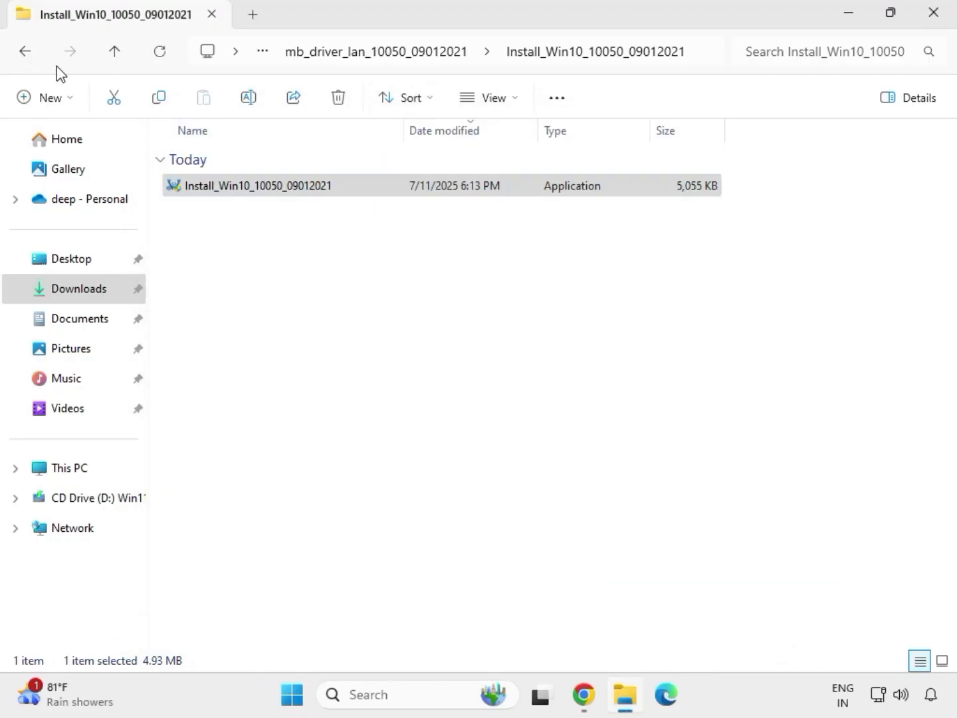
{"action": "left_click", "coordinate": [27, 52]}
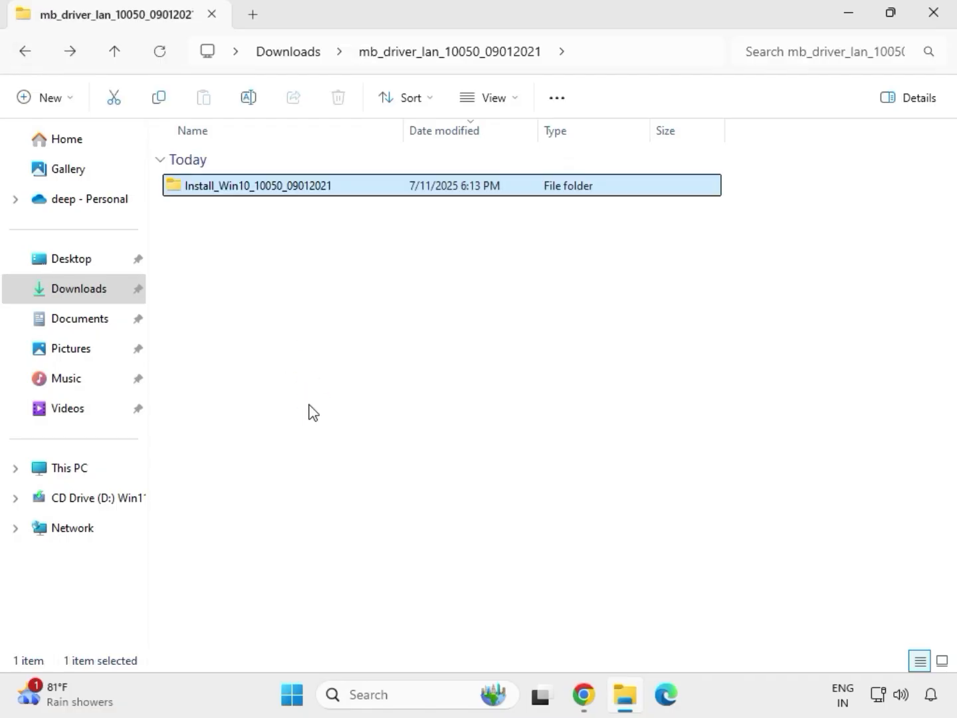
Open SerialIO_30.100.2132.2_PV_CNL_21H2 in the serialio driver folder and run SetupSerialIO as administrator.
{"action": "left_click", "coordinate": [25, 53]}
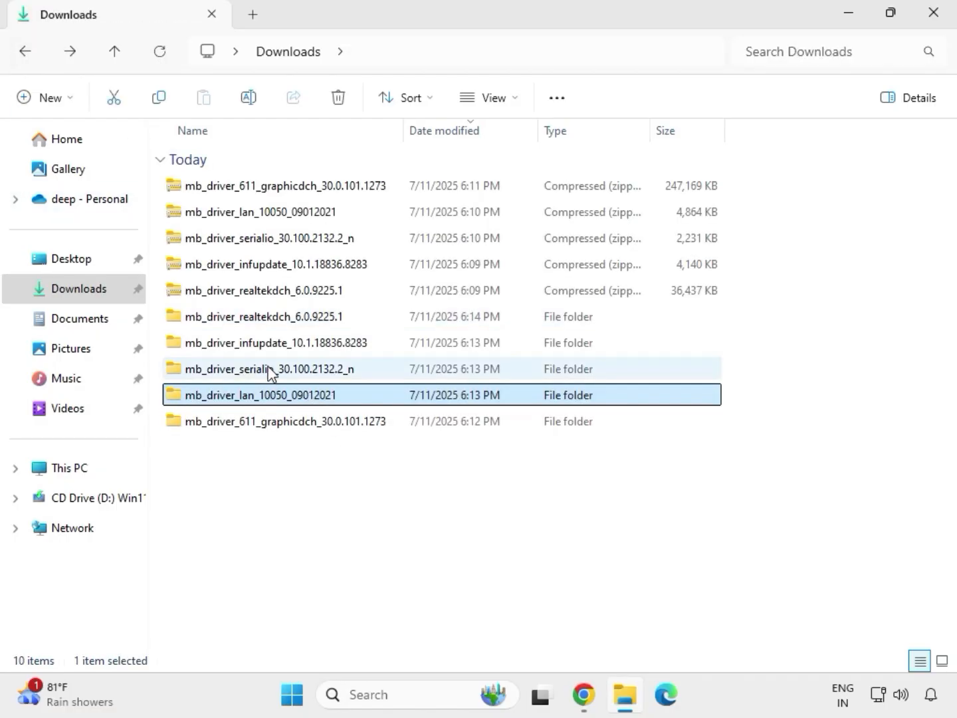
{"action": "double_click", "coordinate": [270, 371]}
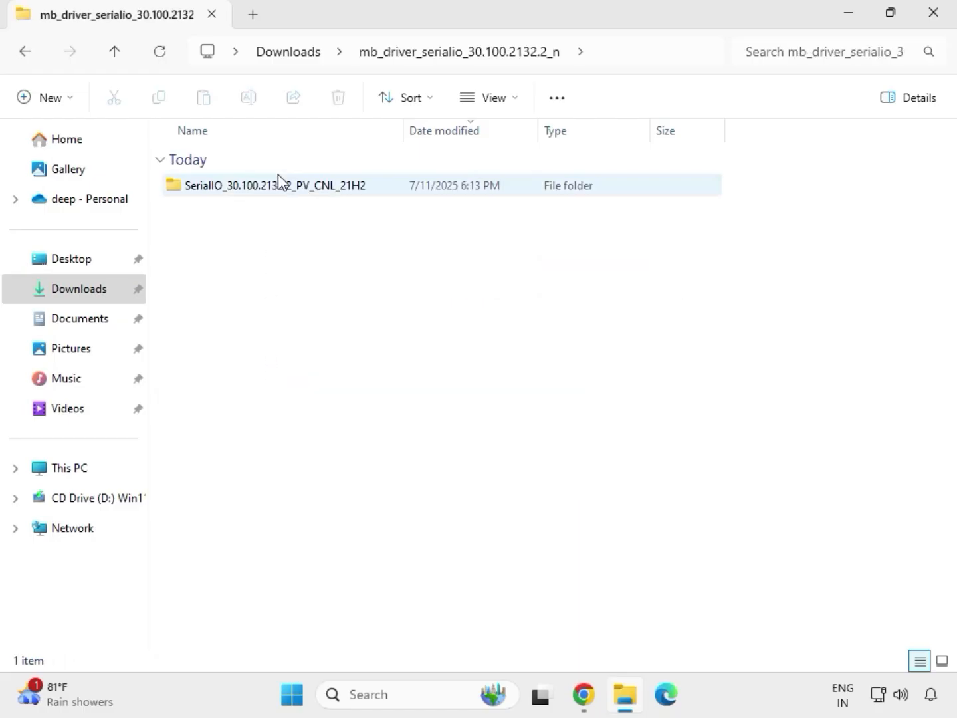
{"action": "double_click", "coordinate": [285, 190]}
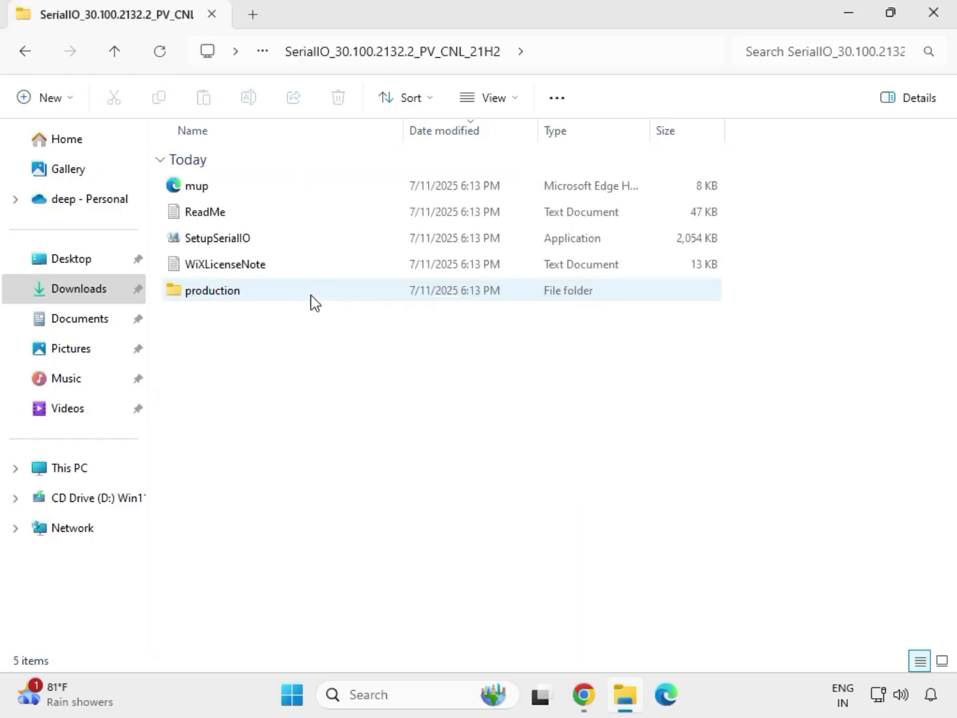
{"action": "left_click", "coordinate": [241, 249]}
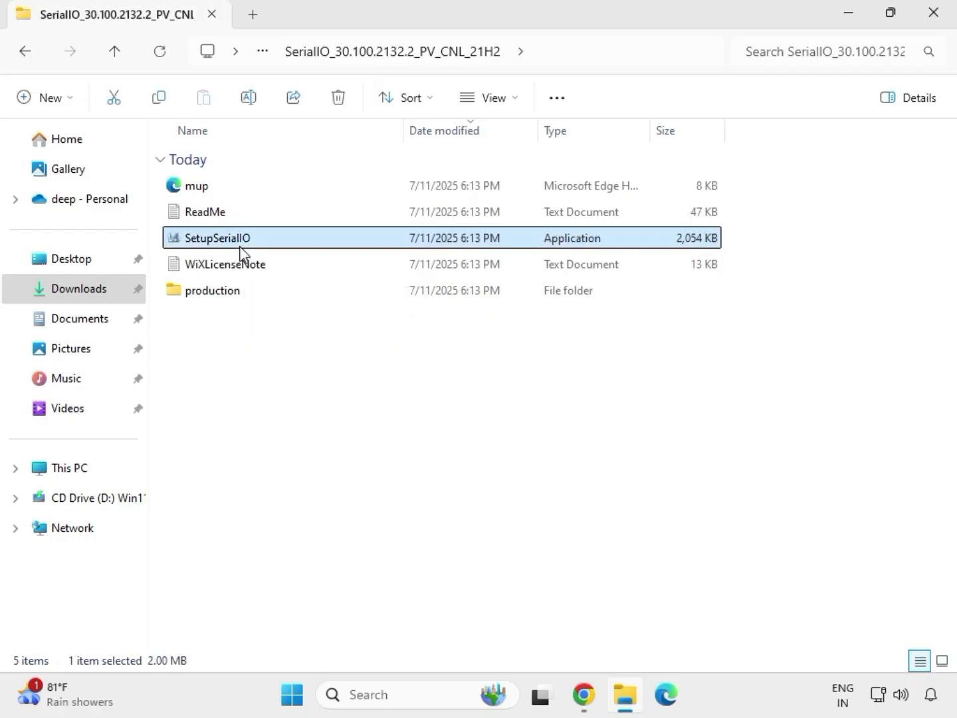
{"action": "right_click", "coordinate": [242, 243]}
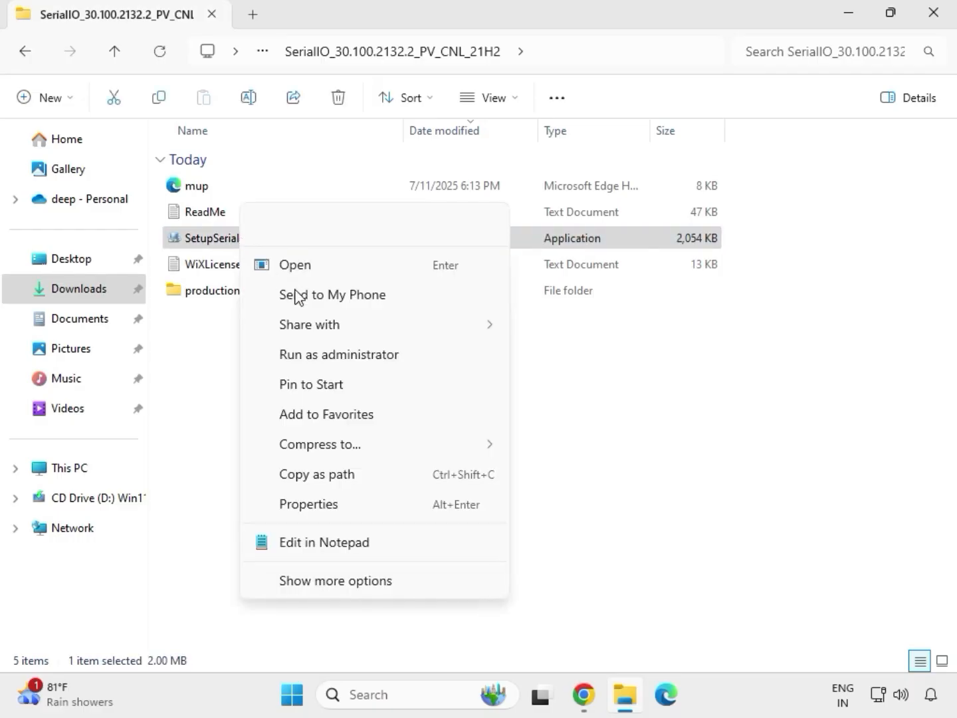
{"action": "left_click", "coordinate": [331, 357]}
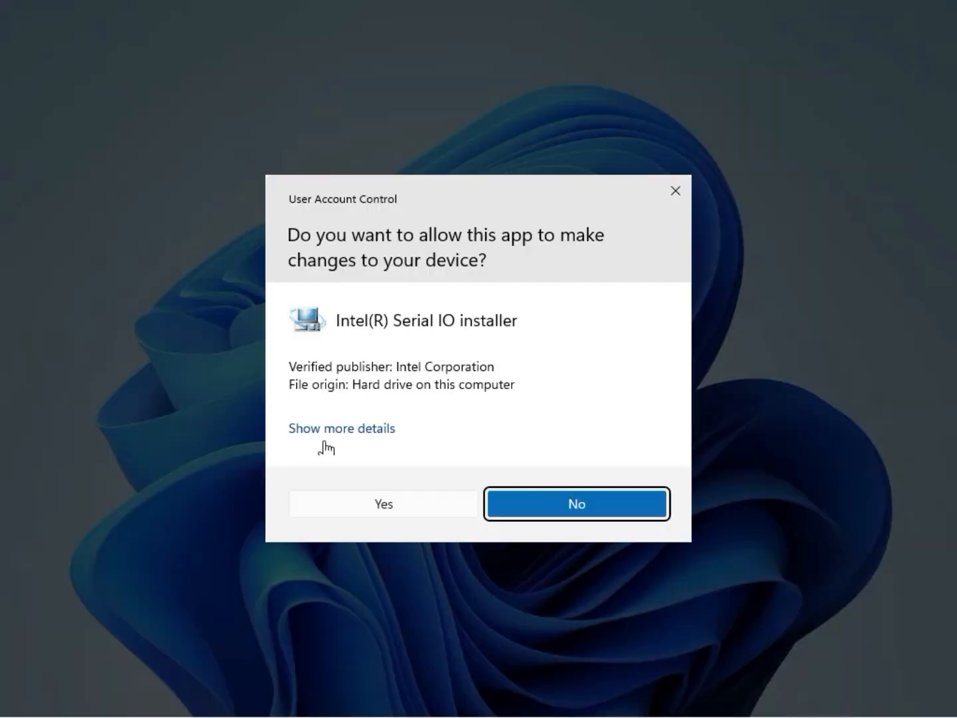
Approve the Serial IO installer, dismiss its platform-not-supported failure, and go back to Downloads.
{"action": "left_click", "coordinate": [380, 506]}
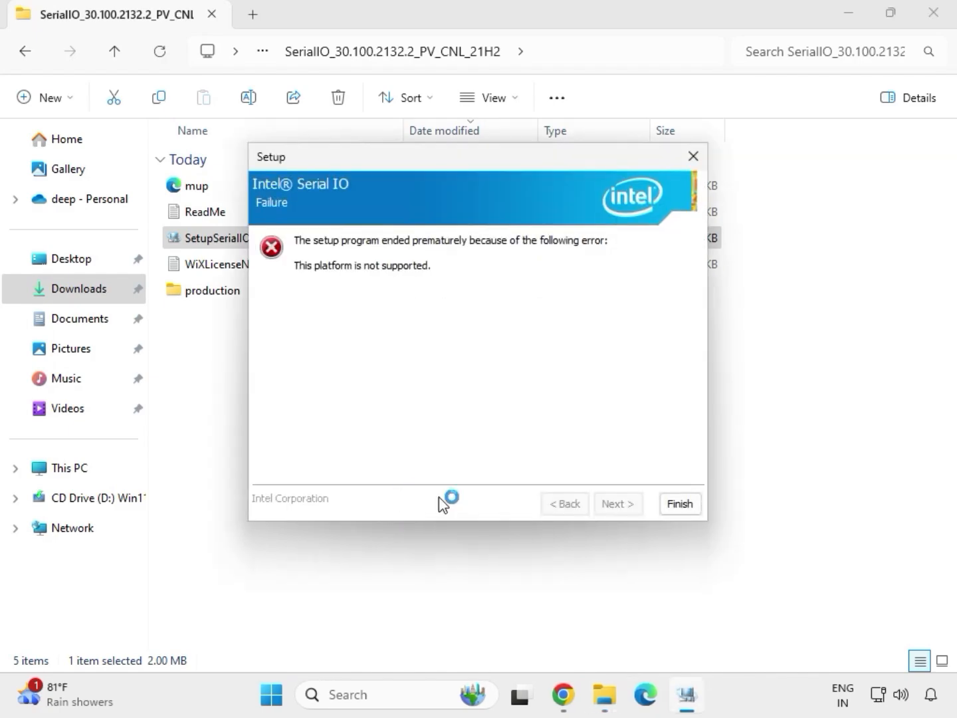
{"action": "left_click", "coordinate": [679, 504]}
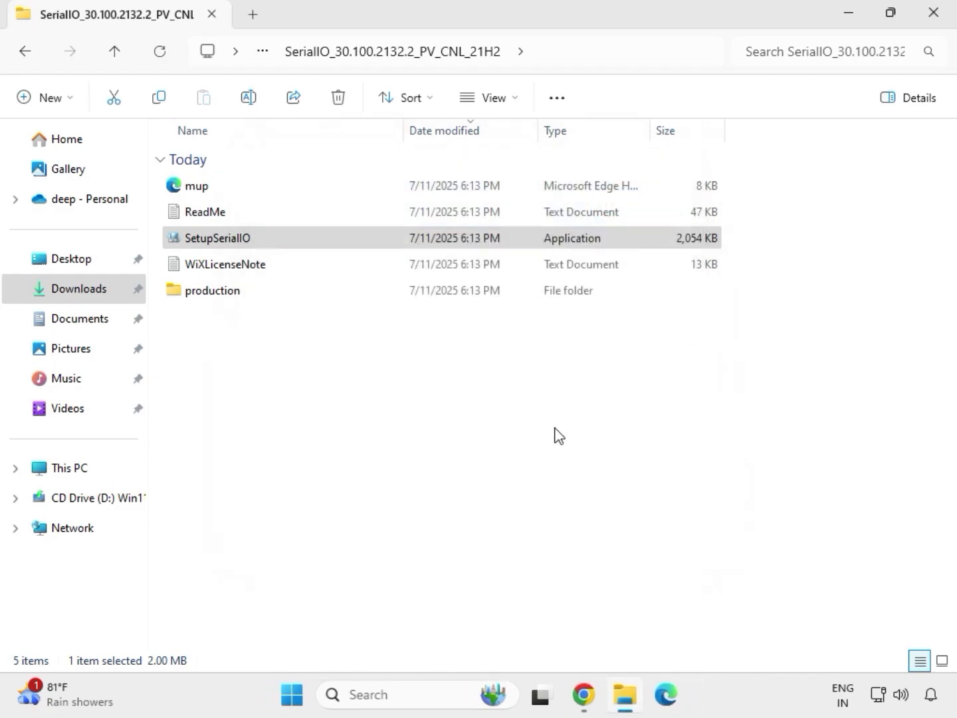
{"action": "left_click", "coordinate": [30, 58]}
{"action": "left_click", "coordinate": [31, 58]}
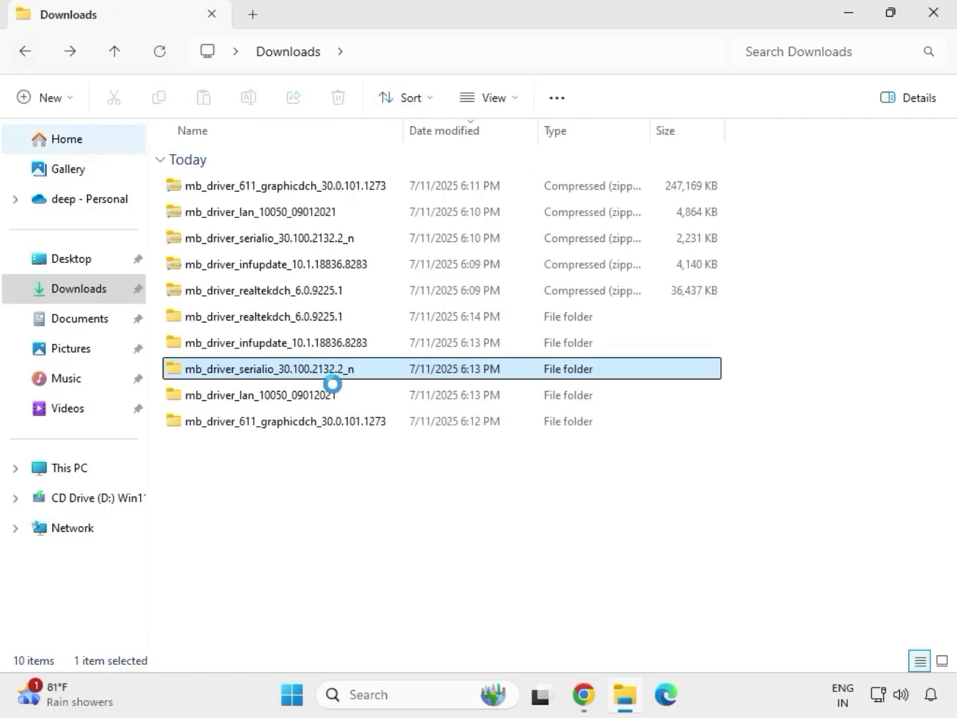
Open mb_driver_infupdate_10.1.18836.8283\Chipset-10.1.18836.8283-Public-MUP and run SetupChipset as administrator.
{"action": "left_click", "coordinate": [250, 346]}
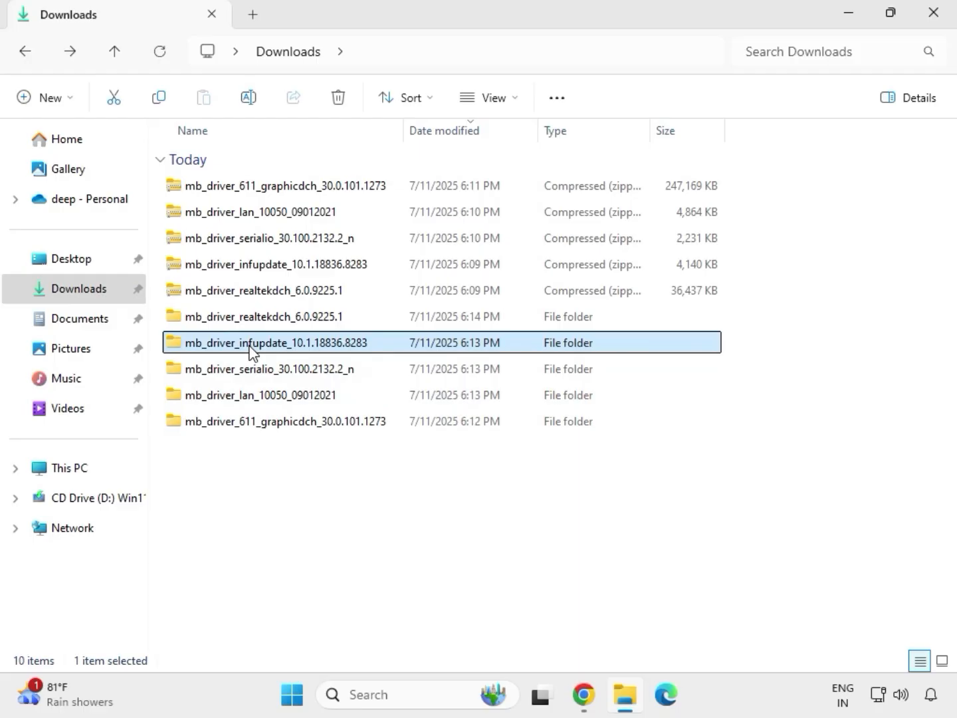
{"action": "double_click", "coordinate": [250, 347]}
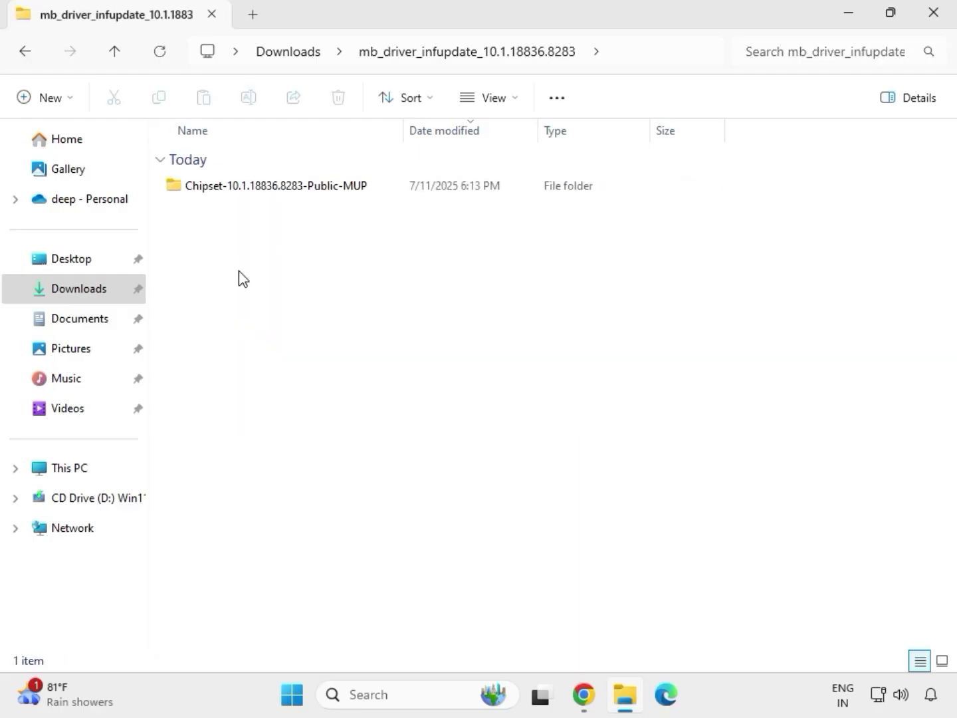
{"action": "double_click", "coordinate": [253, 187]}
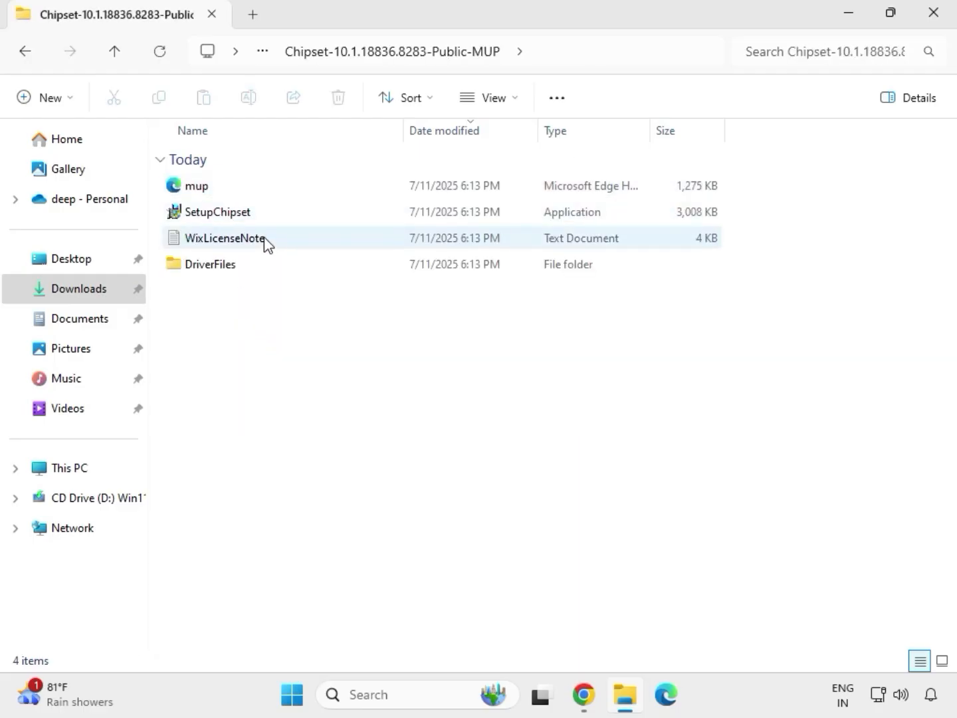
{"action": "left_click", "coordinate": [270, 220]}
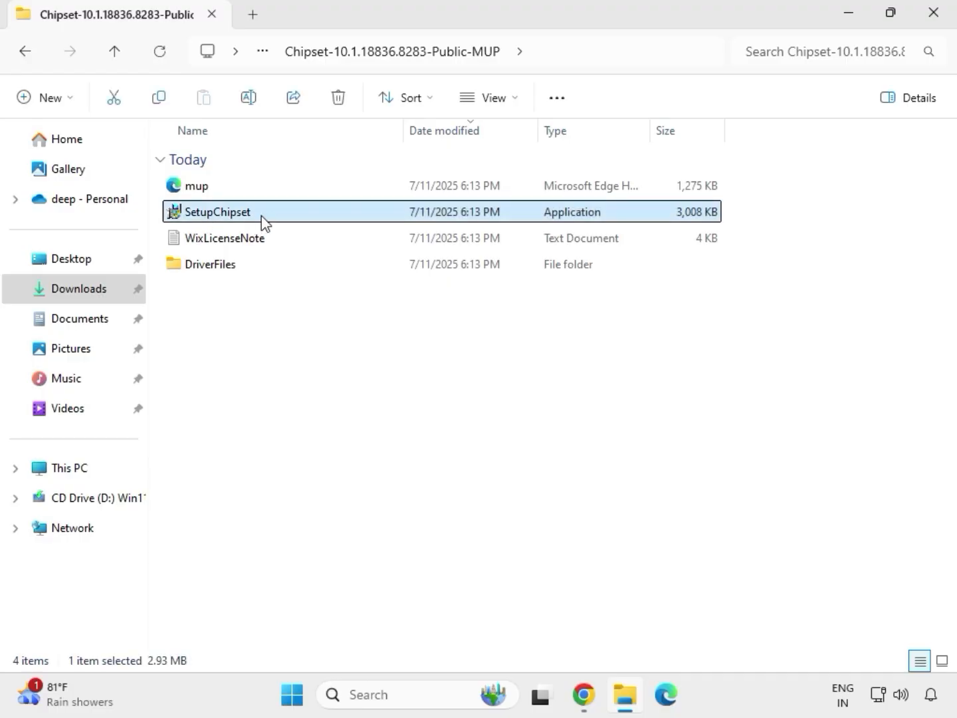
{"action": "right_click", "coordinate": [264, 218]}
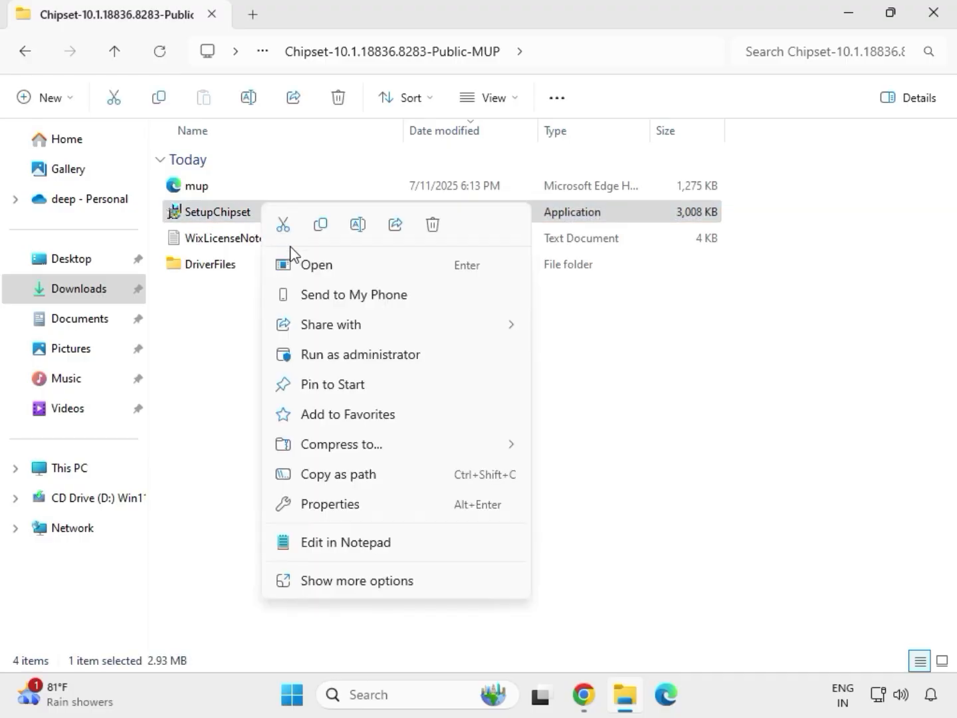
{"action": "left_click", "coordinate": [338, 350]}
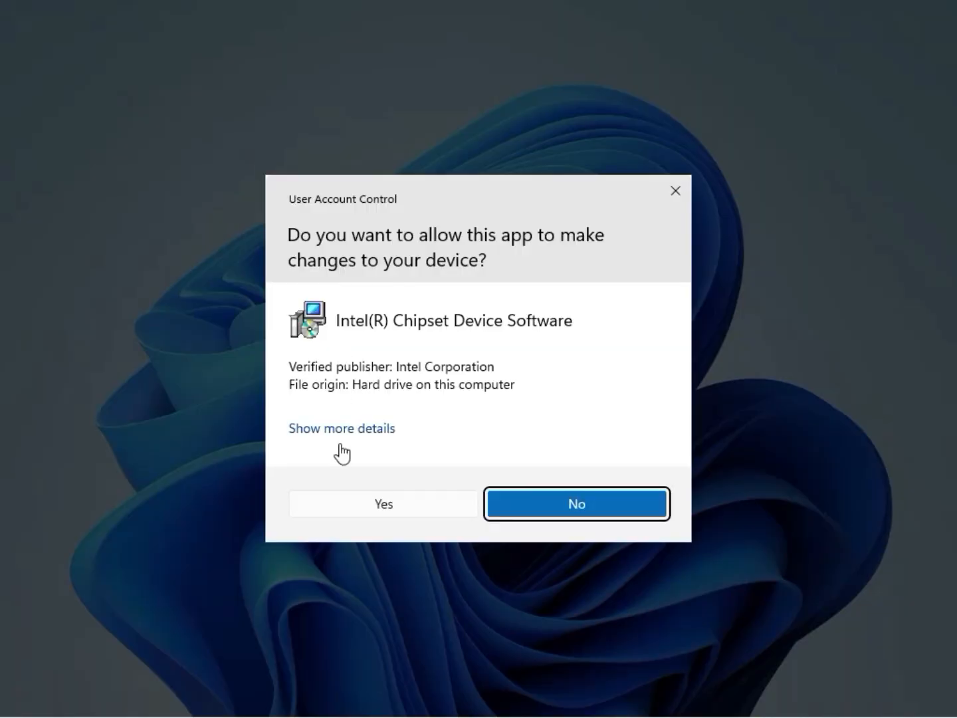
Approve, accept the license, install the chipset software, close its message, and return to Downloads.
{"action": "left_click", "coordinate": [384, 508]}
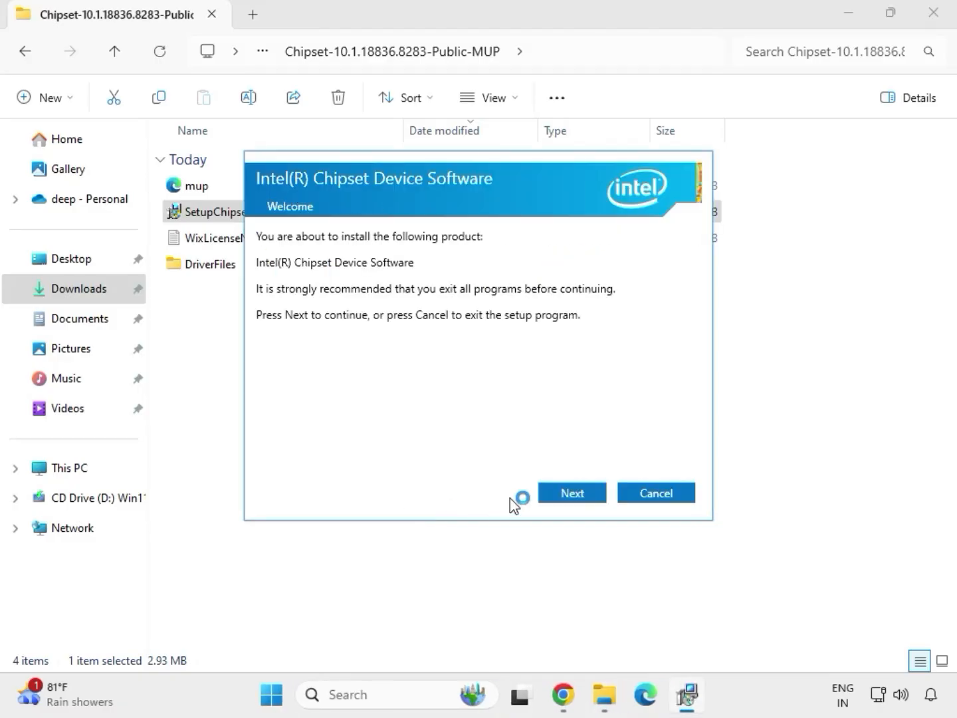
{"action": "left_click", "coordinate": [559, 499]}
{"action": "left_click", "coordinate": [559, 498]}
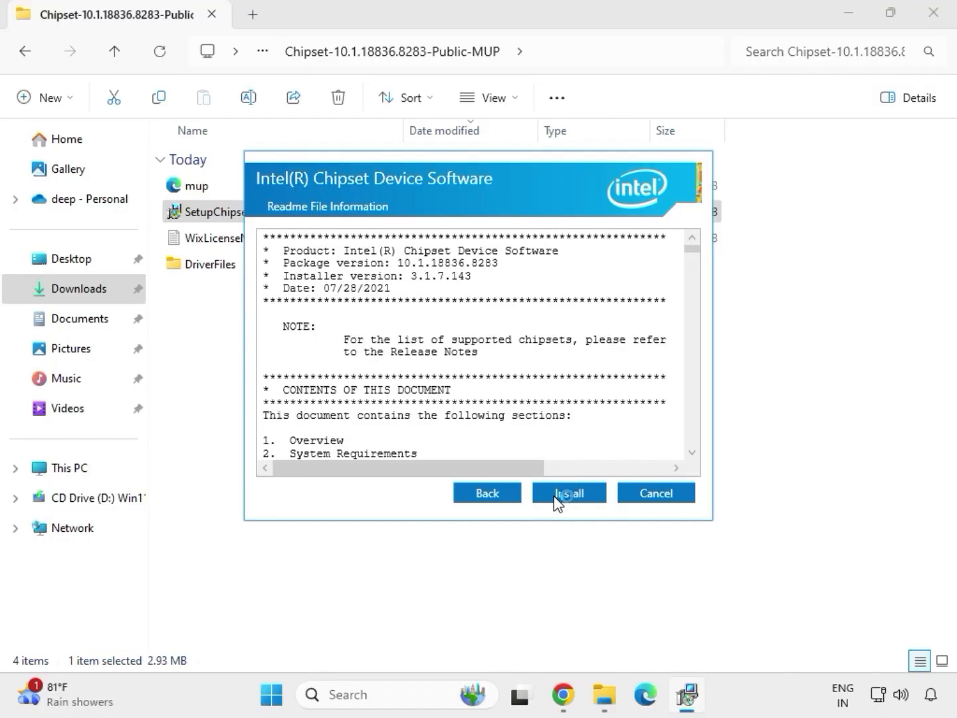
{"action": "left_click", "coordinate": [577, 498]}
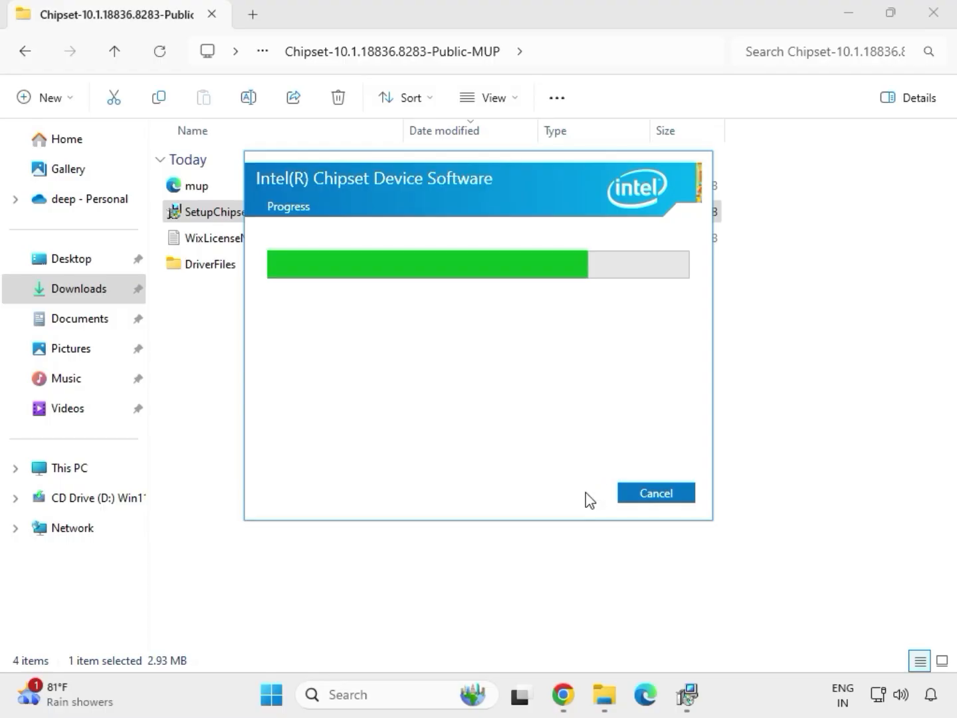
{"action": "left_click", "coordinate": [649, 494]}
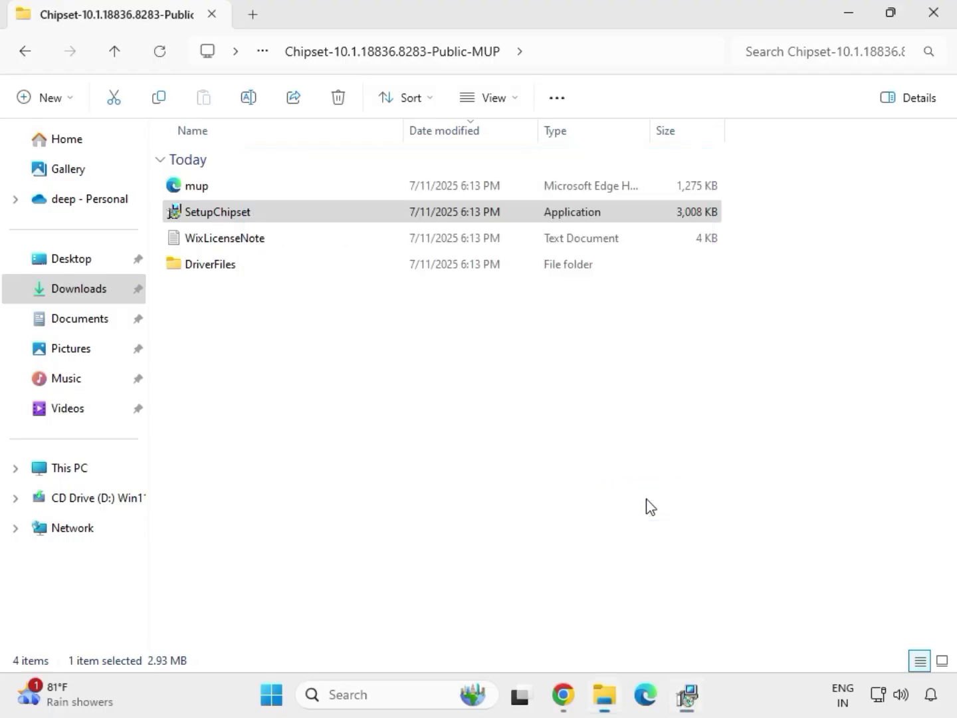
{"action": "key", "text": "alt+Left"}
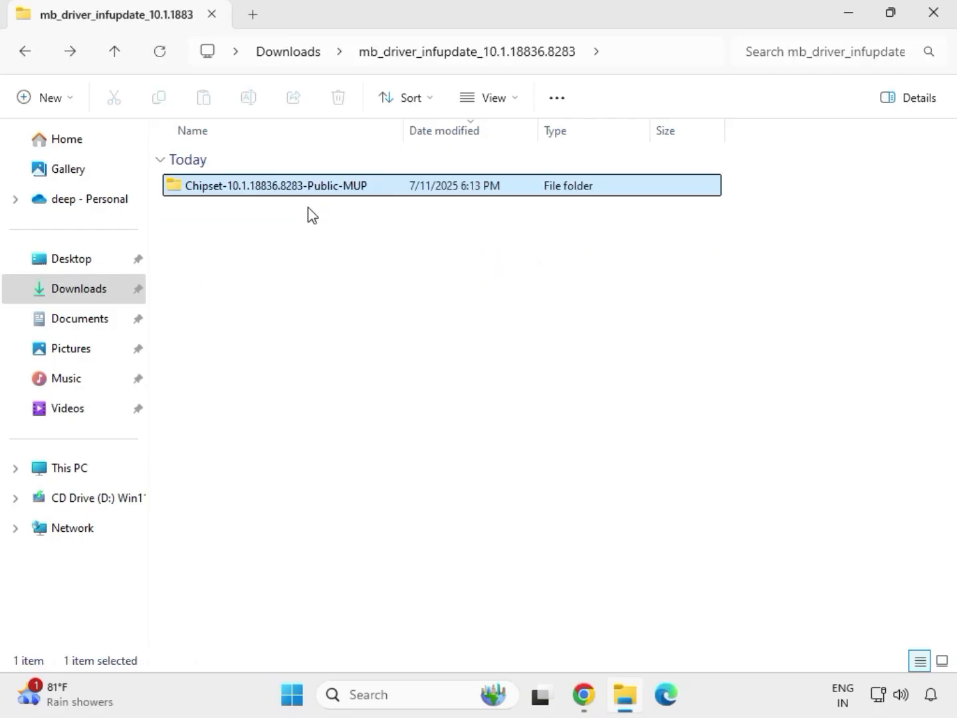
{"action": "key", "text": "alt+Left"}
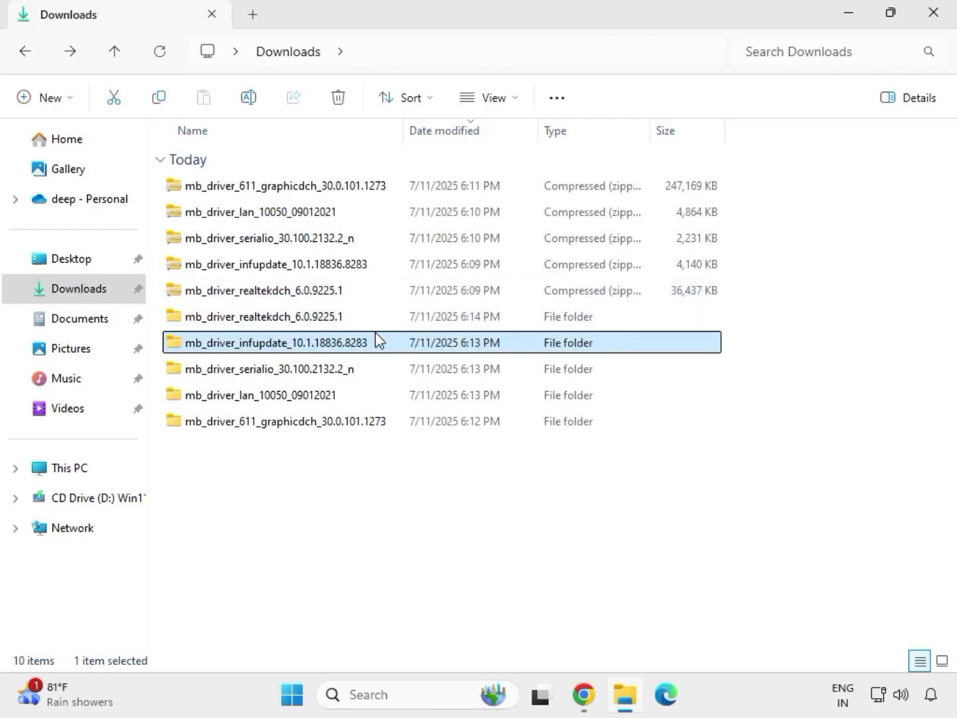
Open the mb_driver_611_graphicdch folder from Downloads.
{"action": "double_click", "coordinate": [356, 320]}
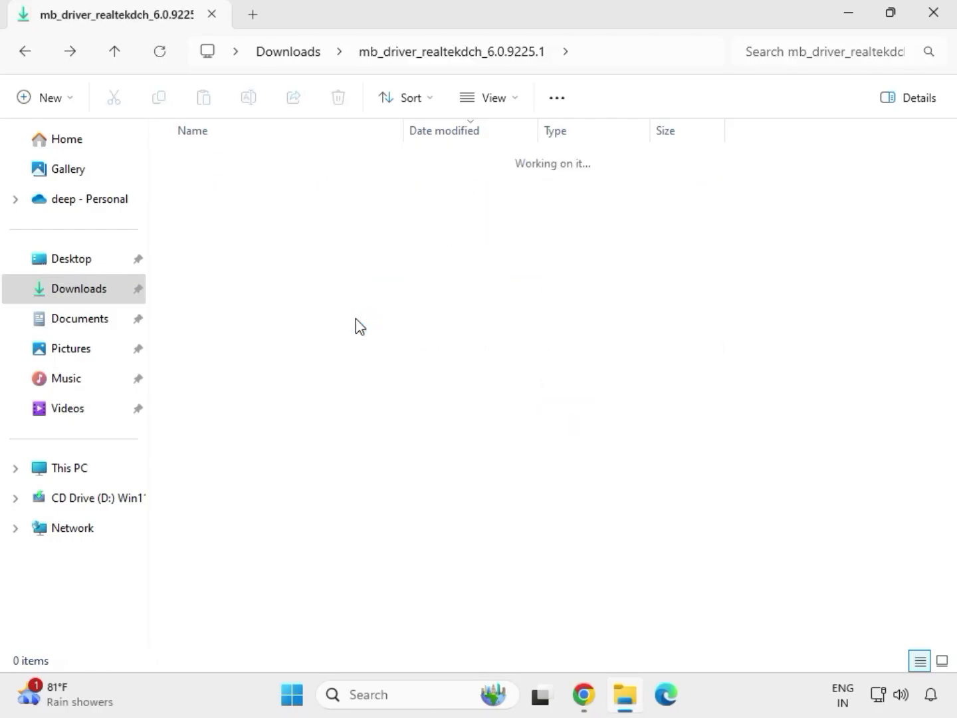
{"action": "left_click", "coordinate": [293, 53]}
{"action": "left_click", "coordinate": [277, 426]}
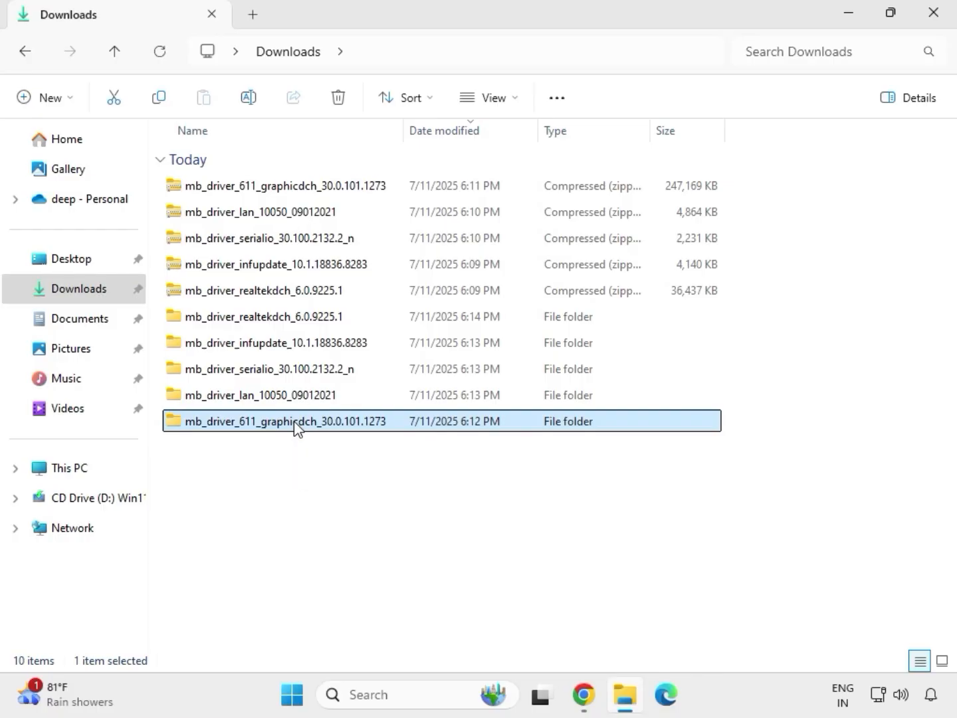
{"action": "double_click", "coordinate": [294, 426]}
Run the Intel HD Graphics driver package as administrator, approve it, and return to Downloads.
{"action": "left_click", "coordinate": [265, 191]}
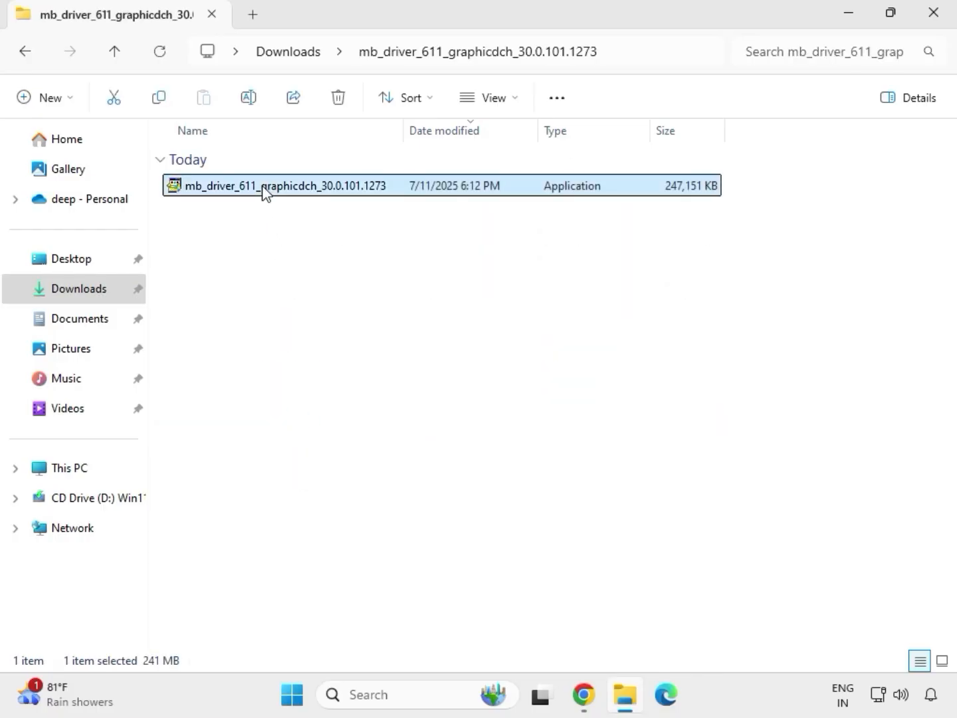
{"action": "right_click", "coordinate": [269, 192]}
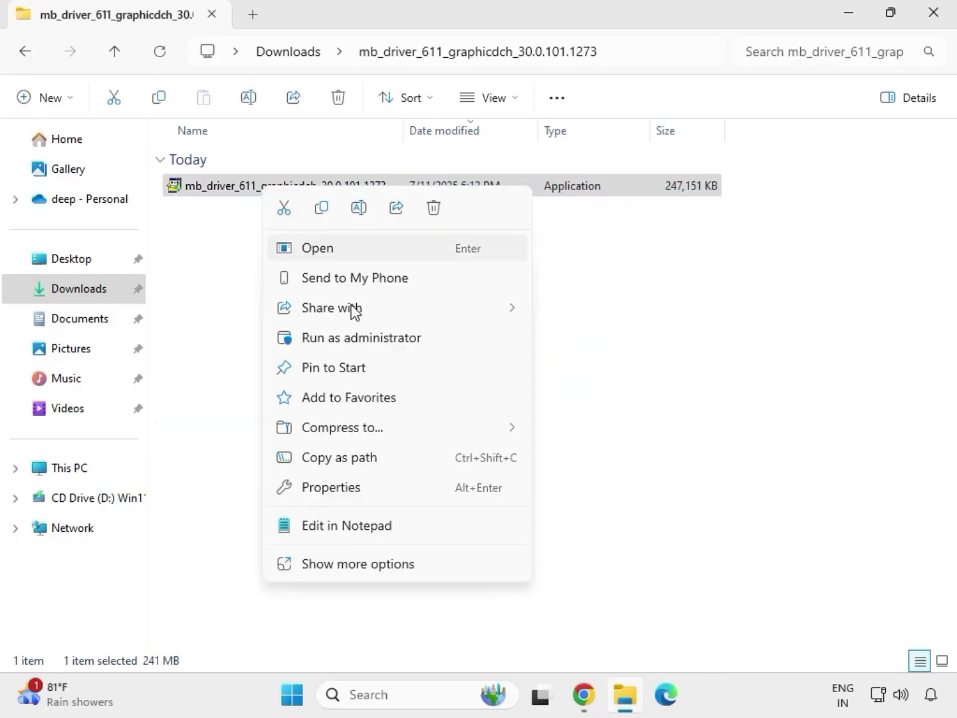
{"action": "left_click", "coordinate": [362, 337]}
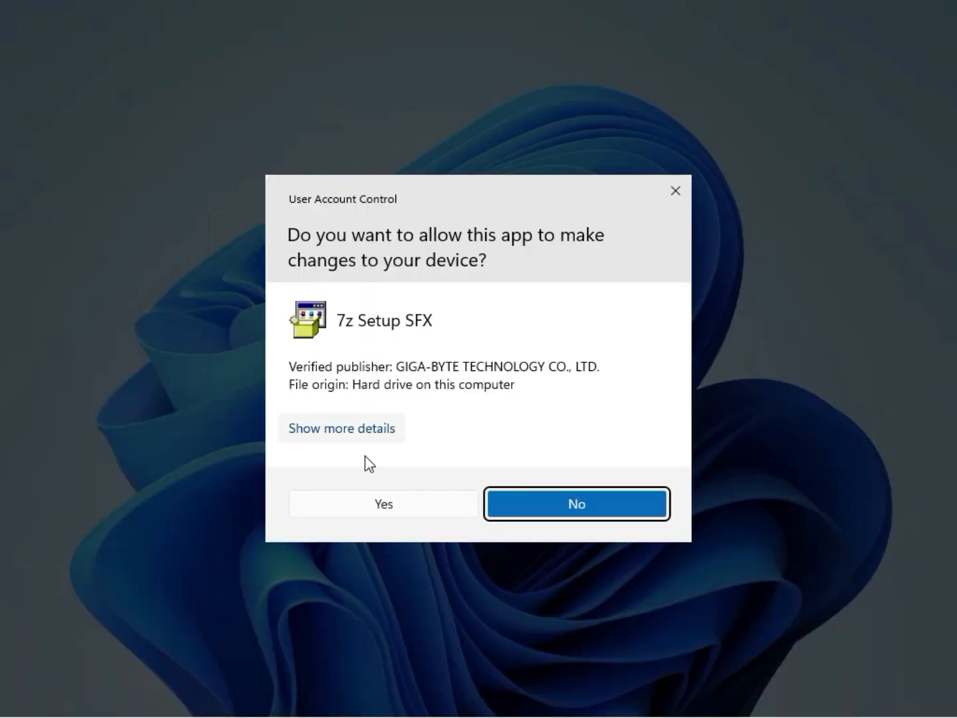
{"action": "left_click", "coordinate": [370, 507]}
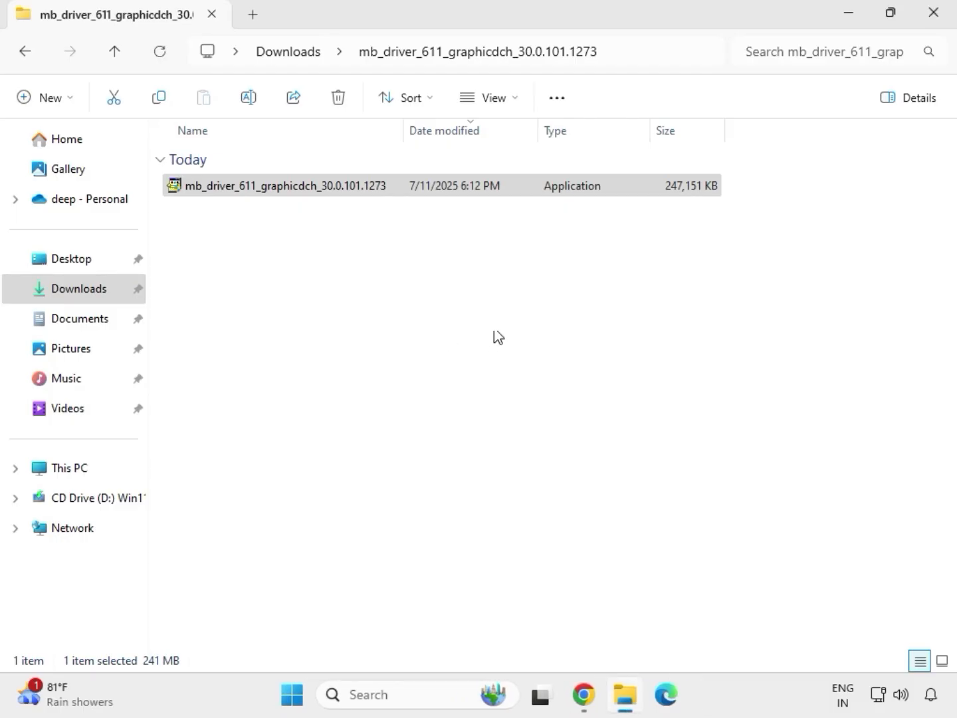
{"action": "left_click", "coordinate": [296, 55]}
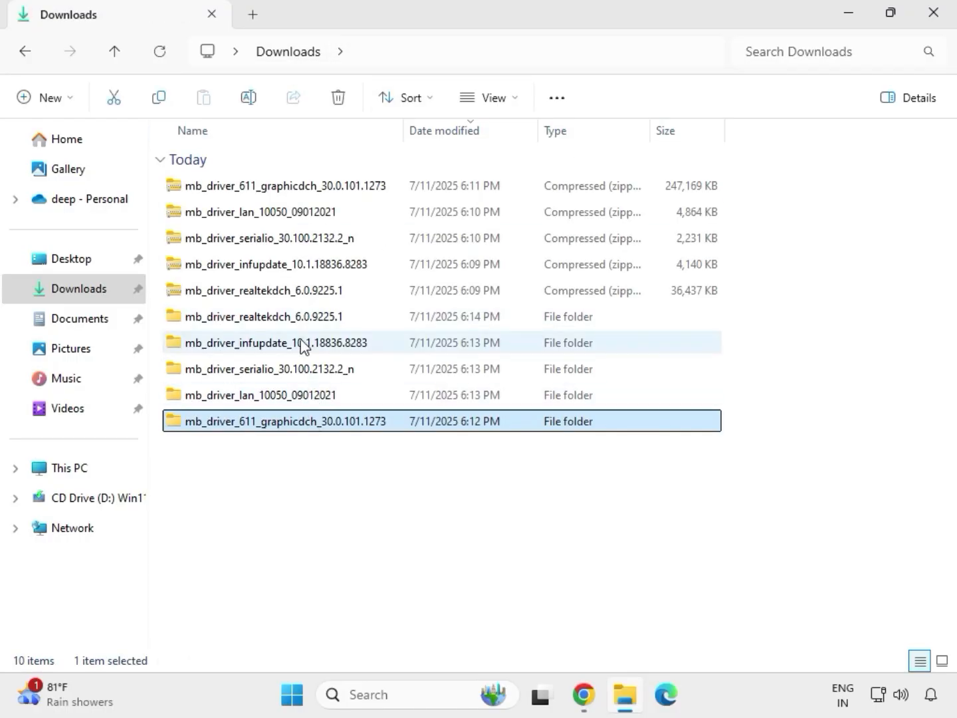
Open the 9225.1_UAD audio files folder in mb_driver_realtekdch_6.0.9225.1 and run Setup as administrator.
{"action": "double_click", "coordinate": [294, 317]}
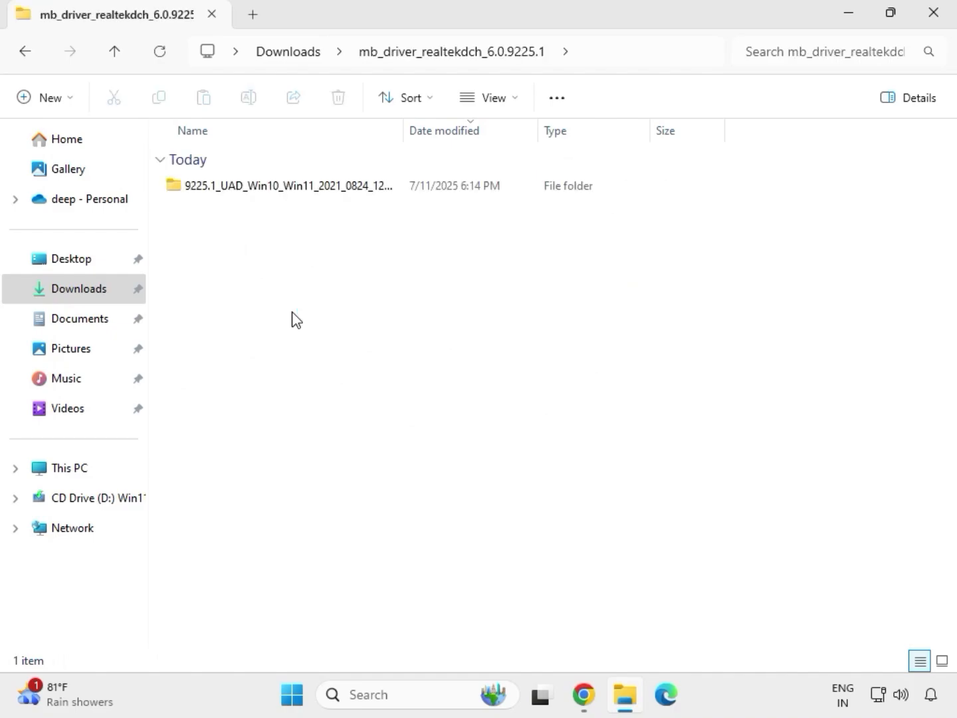
{"action": "double_click", "coordinate": [279, 186]}
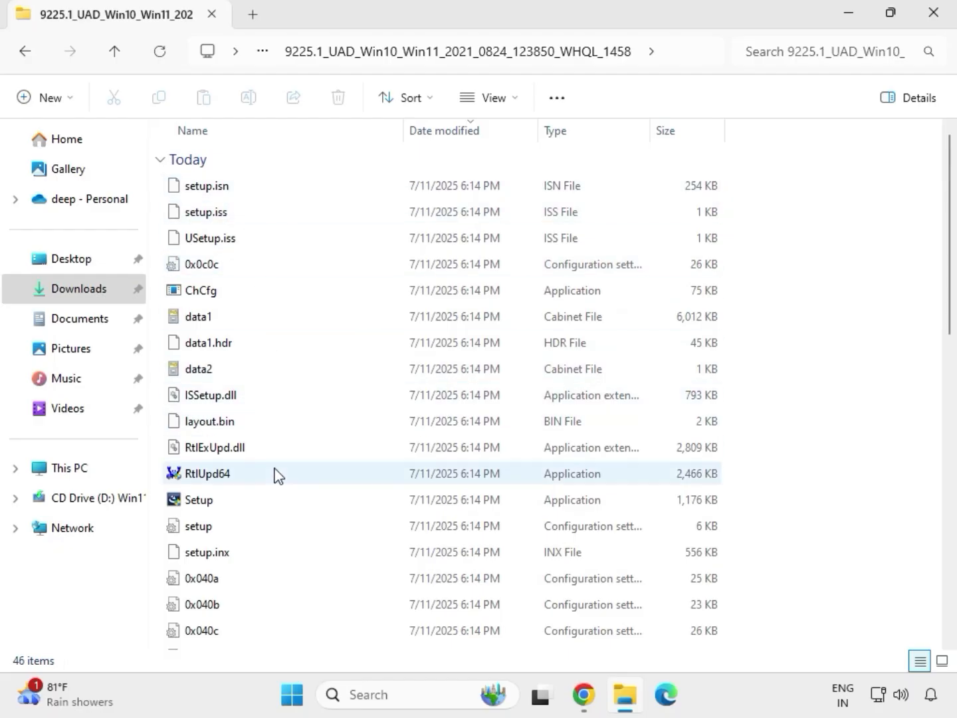
{"action": "left_click", "coordinate": [200, 505]}
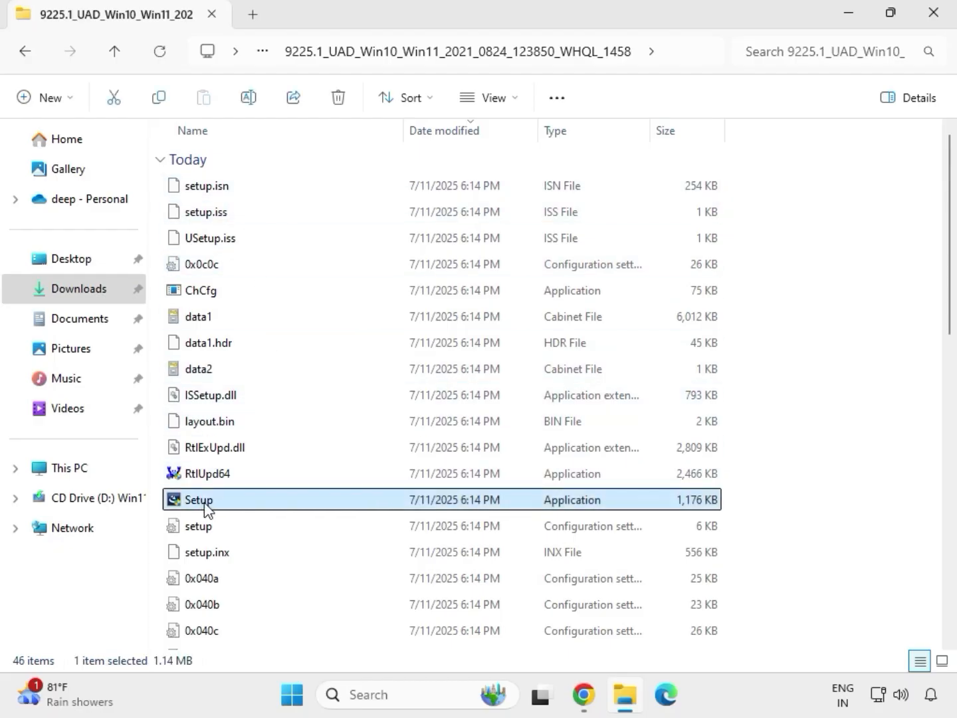
{"action": "right_click", "coordinate": [216, 506]}
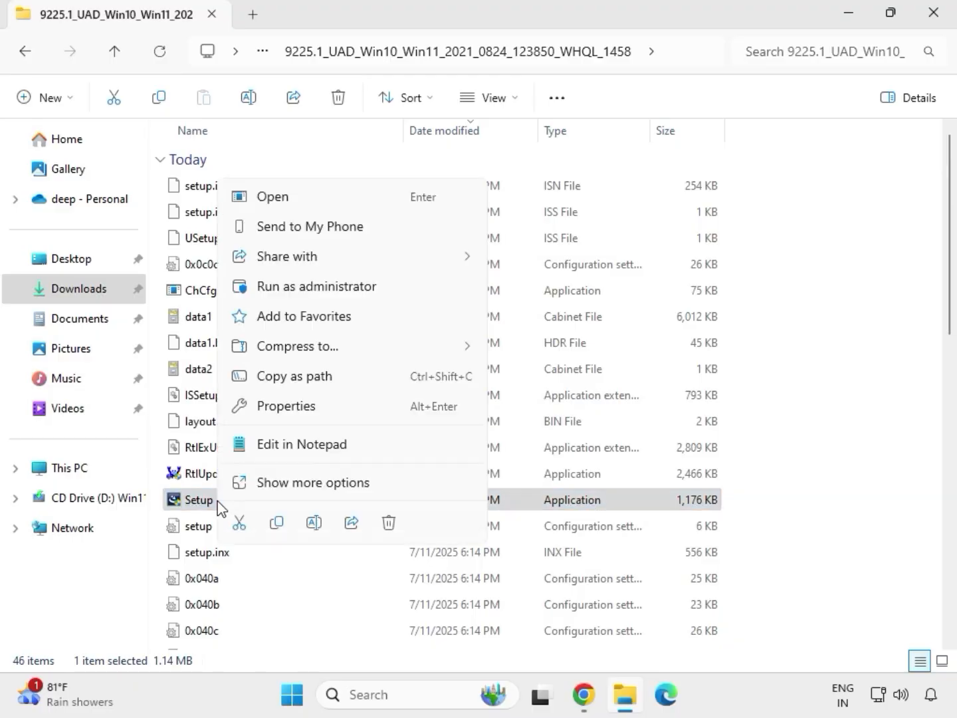
{"action": "left_click", "coordinate": [295, 293]}
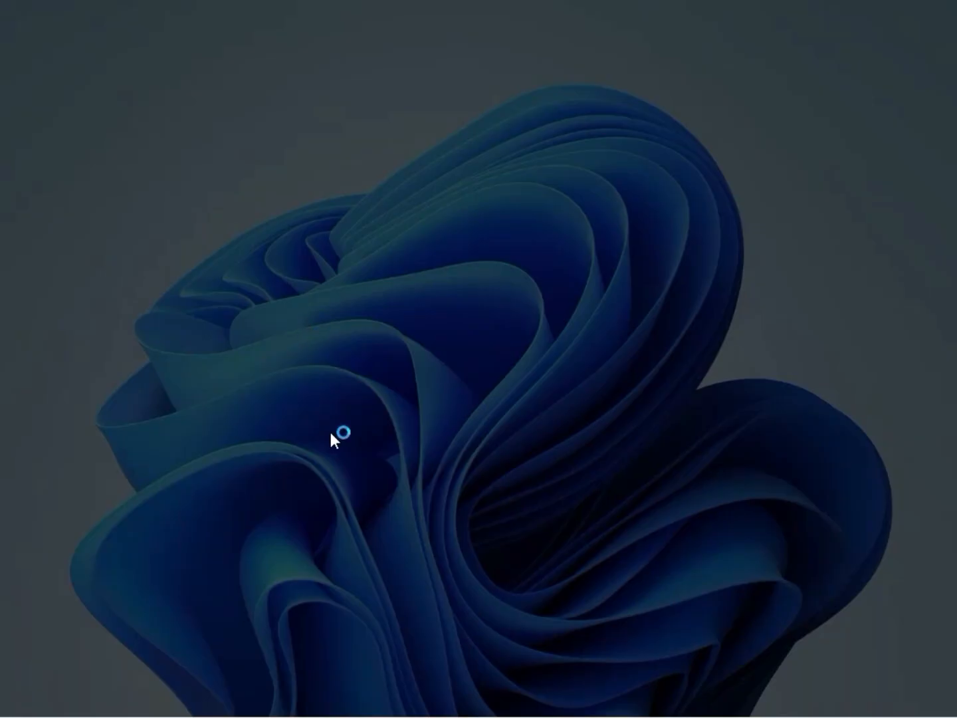
Approve the Realtek Audio Driver 6.0.9225.1 setup and step through its wizard to Finish.
{"action": "left_click", "coordinate": [341, 504]}
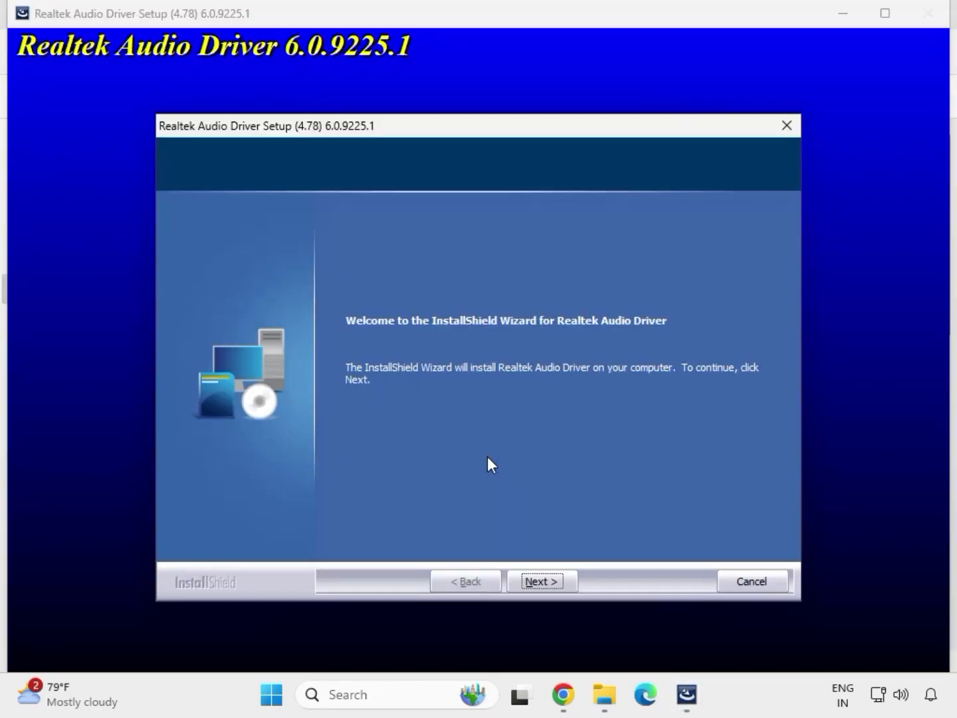
{"action": "left_click", "coordinate": [543, 580]}
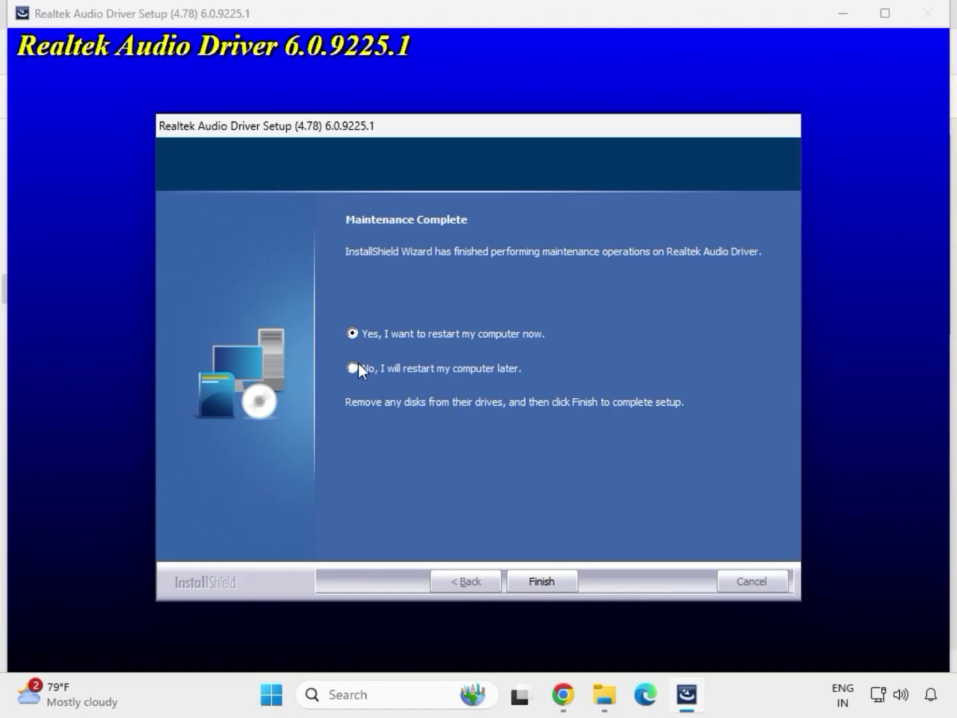
{"action": "left_click", "coordinate": [539, 581]}
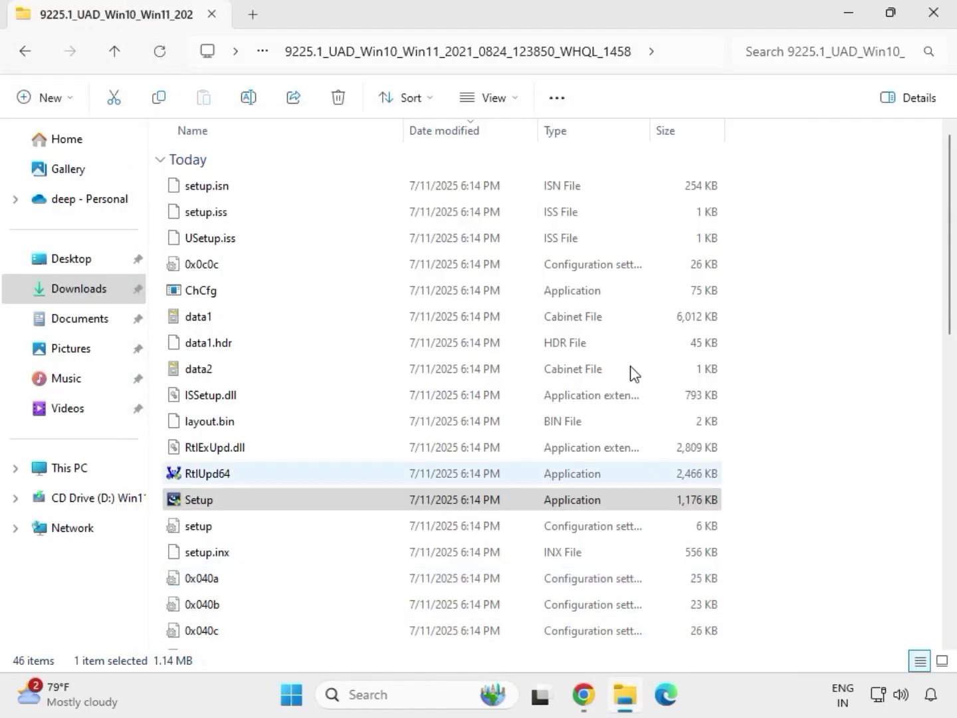